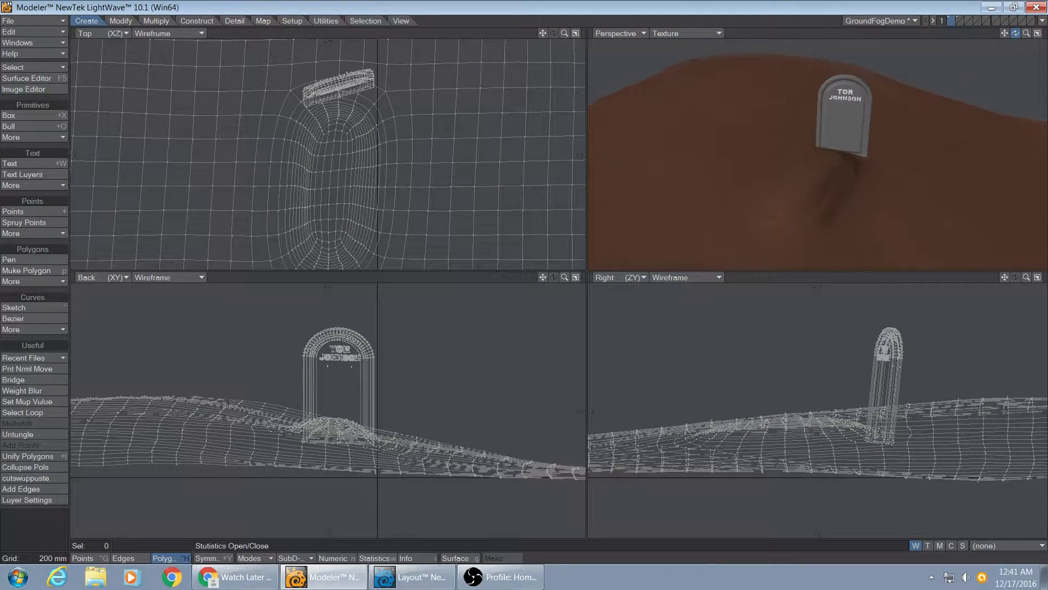
Display the flat fog plane's layer with the ground and gravestone layer in the background.
{"action": "scroll", "coordinate": [1016, 67], "scroll_direction": "up", "scroll_amount": 3}
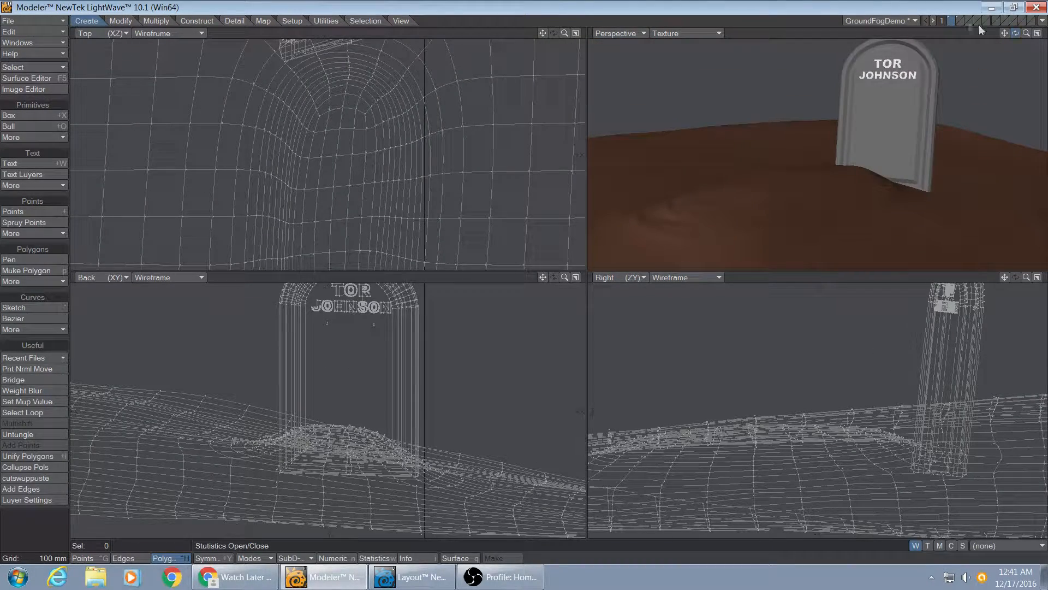
{"action": "left_click", "coordinate": [959, 21]}
{"action": "key", "text": "a"}
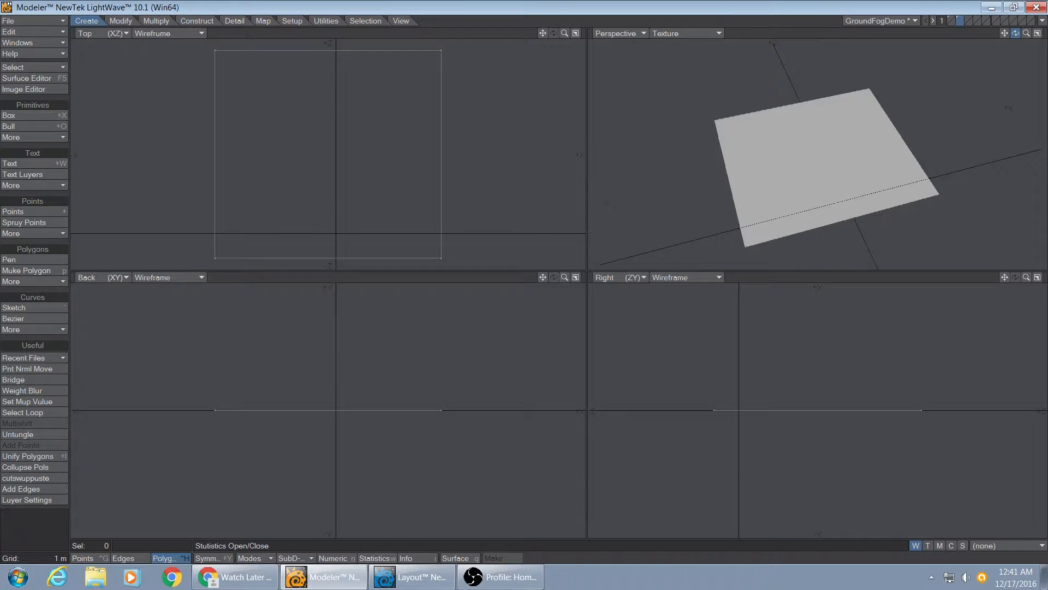
{"action": "left_click", "coordinate": [951, 25]}
Try raising the fog plane vertically through the ground mesh, then undo the move.
{"action": "key", "text": "t"}
{"action": "mouse_move", "coordinate": [789, 423]}
{"action": "left_mouse_down"}
{"action": "mouse_move", "coordinate": [793, 365]}
{"action": "mouse_move", "coordinate": [795, 410]}
{"action": "left_mouse_up"}
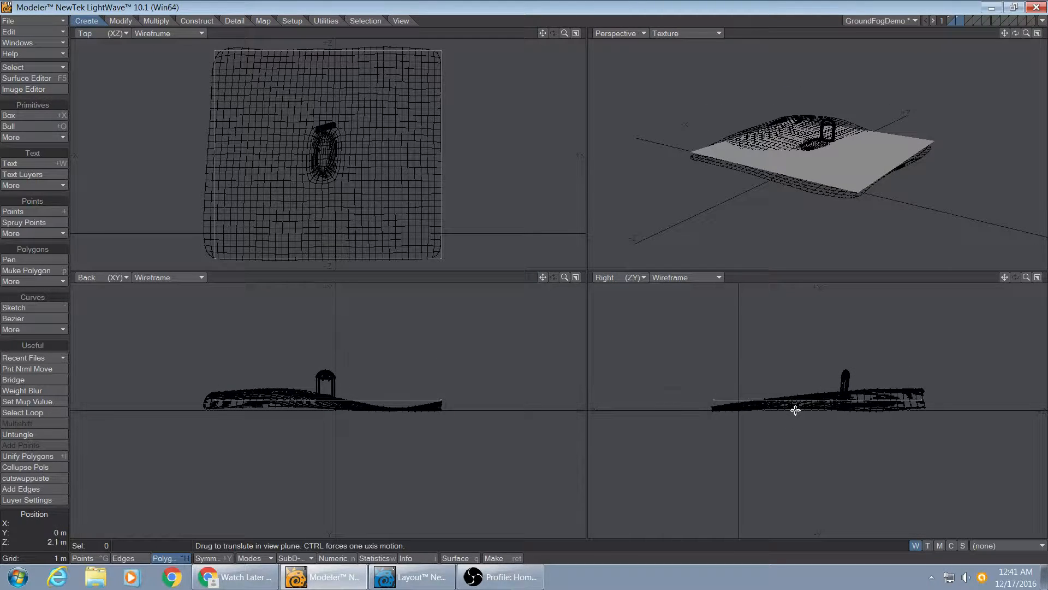
{"action": "key", "text": "ctrl+z"}
Send the object to Layout and set the scene's last frame to 120.
{"action": "left_click", "coordinate": [1042, 21]}
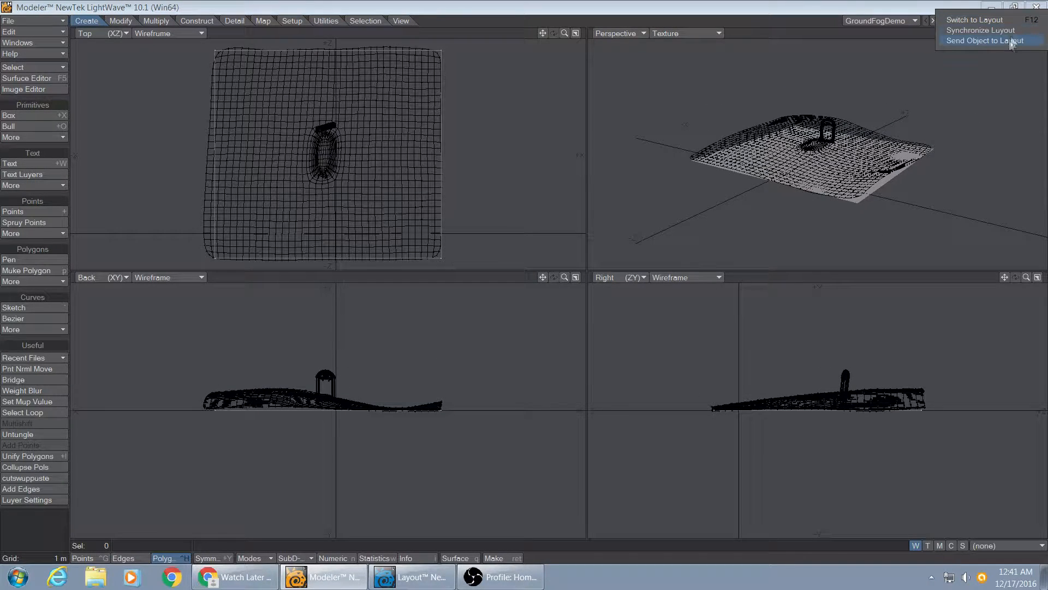
{"action": "left_click", "coordinate": [1007, 42]}
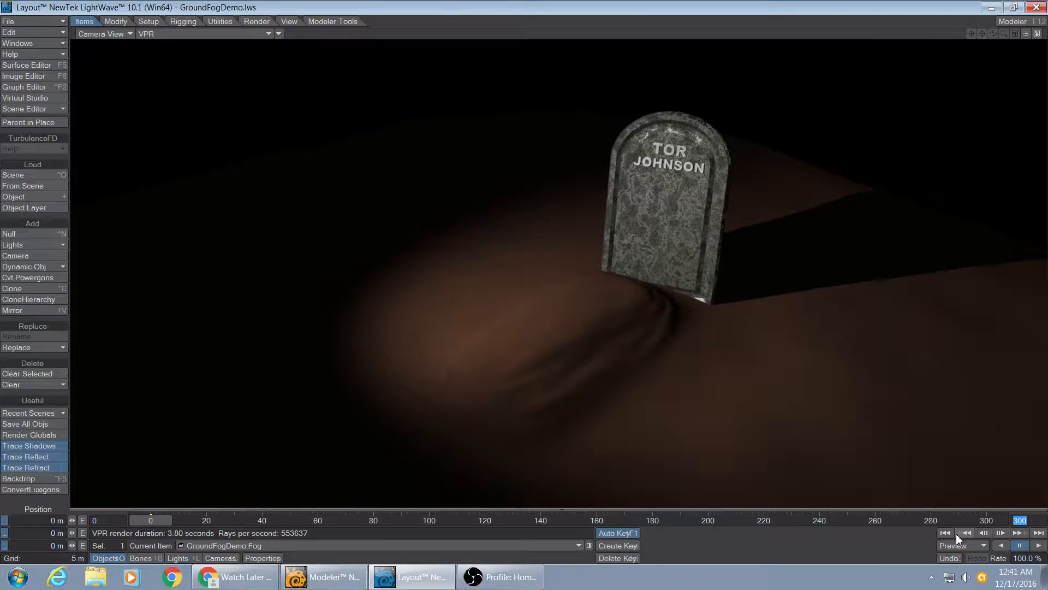
{"action": "type", "text": "120"}
{"action": "key", "text": "Return"}
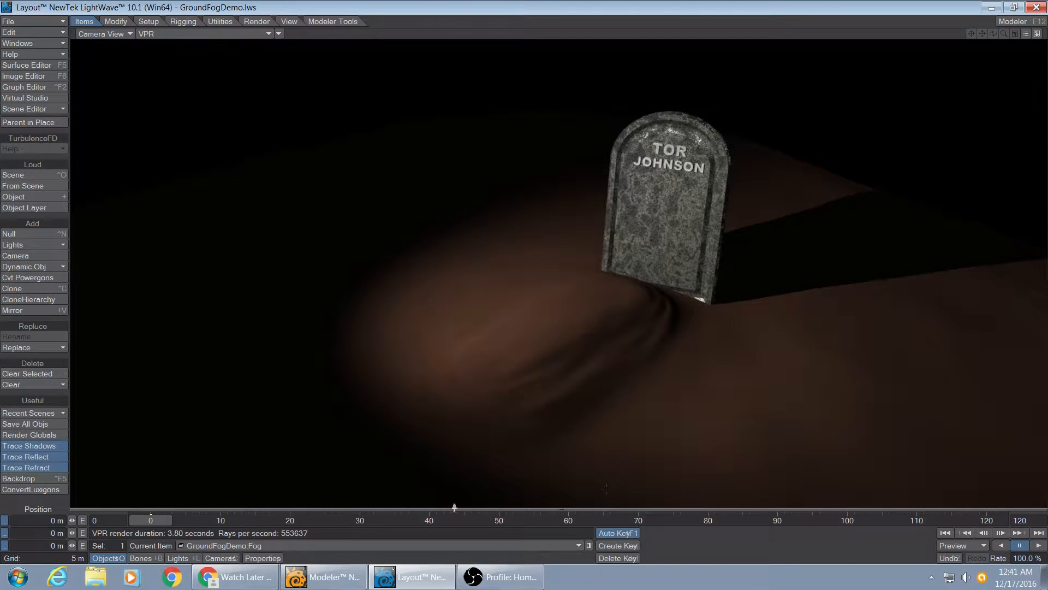
At frame 1, raise the fog plane to about 1.35 m on the Y axis.
{"action": "key", "text": "Right"}
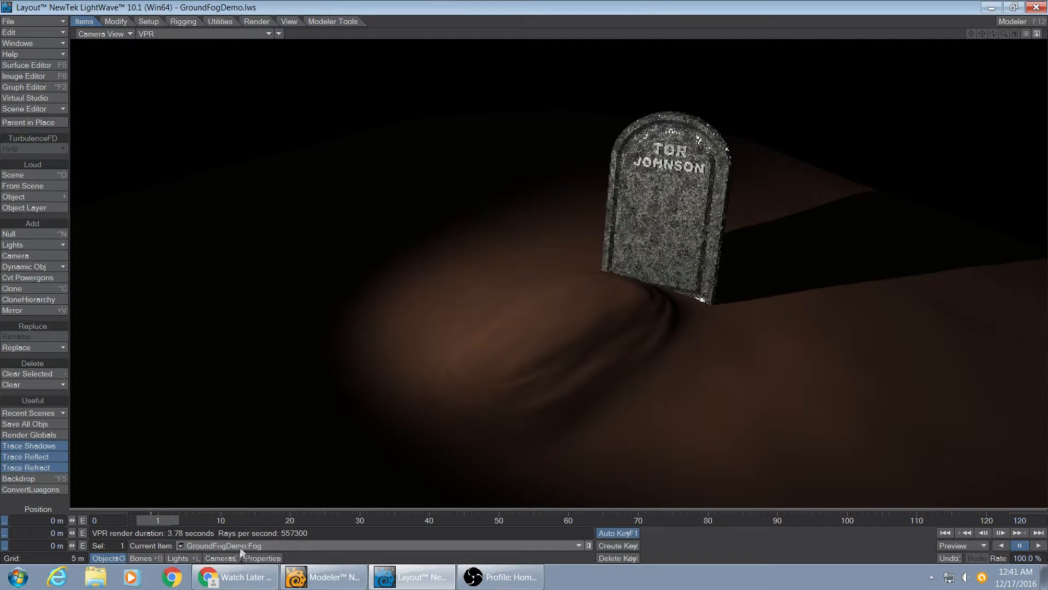
{"action": "left_click_drag", "start_coordinate": [72, 532], "coordinate": [87, 532]}
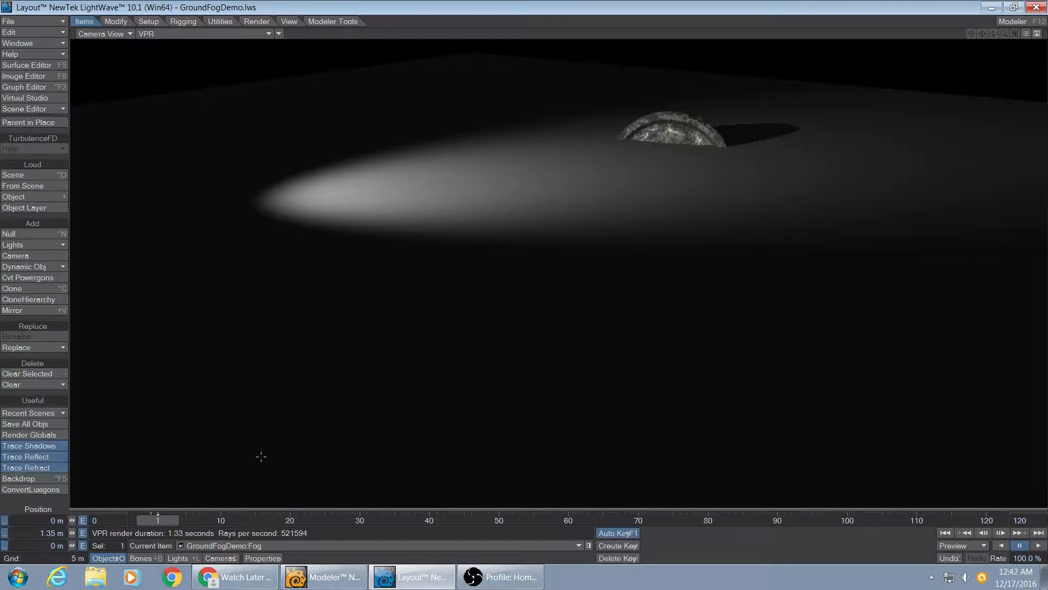
In the Graph Editor, set the post behavior of the fog plane's Position Y curve to Repeat.
{"action": "left_click", "coordinate": [24, 87]}
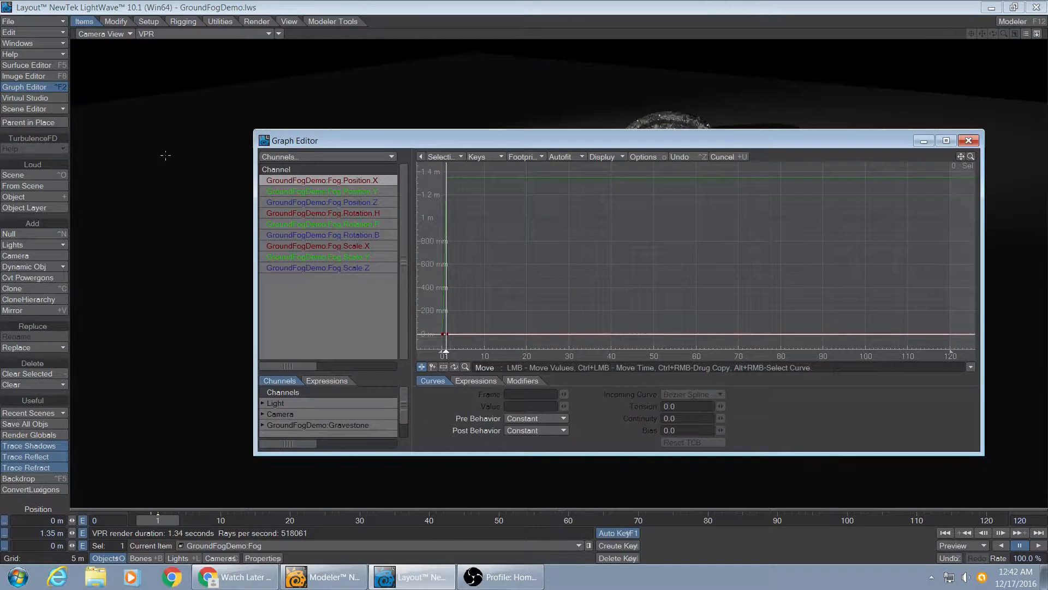
{"action": "right_click_drag", "start_coordinate": [488, 169], "coordinate": [389, 363]}
{"action": "key", "text": "a"}
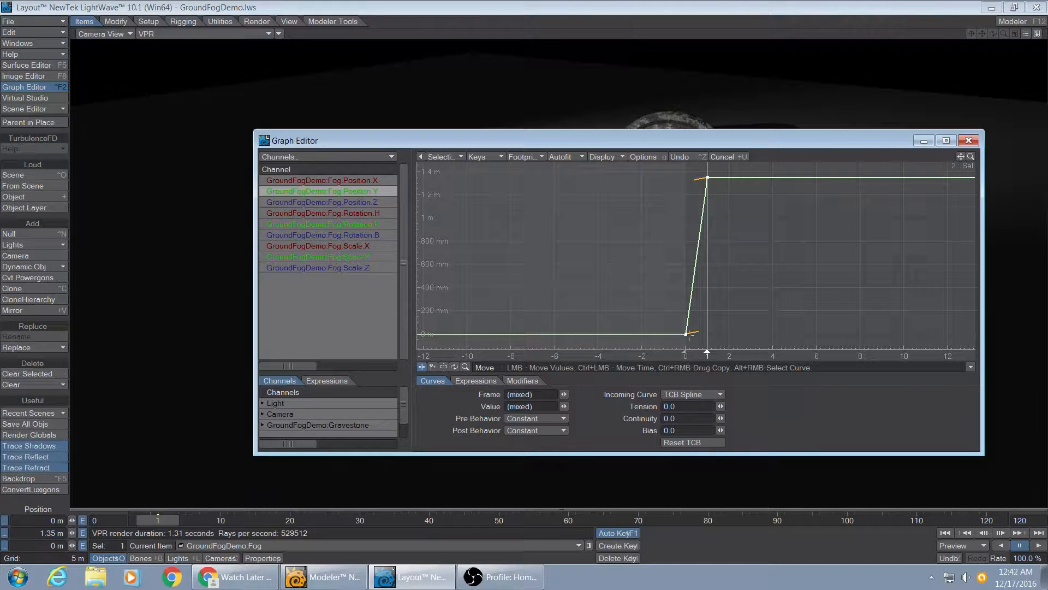
{"action": "left_click", "coordinate": [708, 396]}
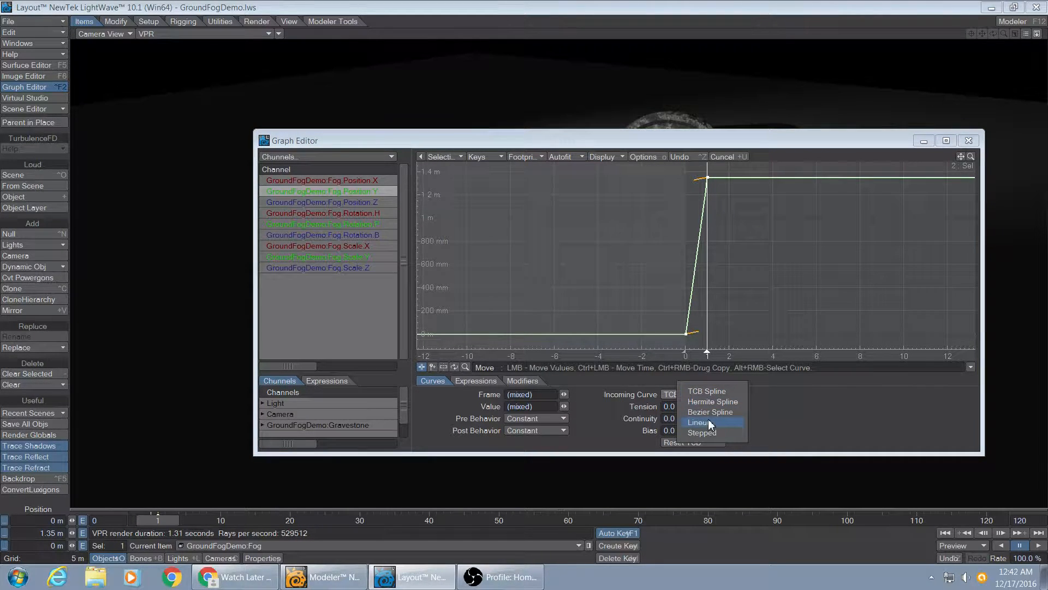
{"action": "left_click", "coordinate": [820, 419]}
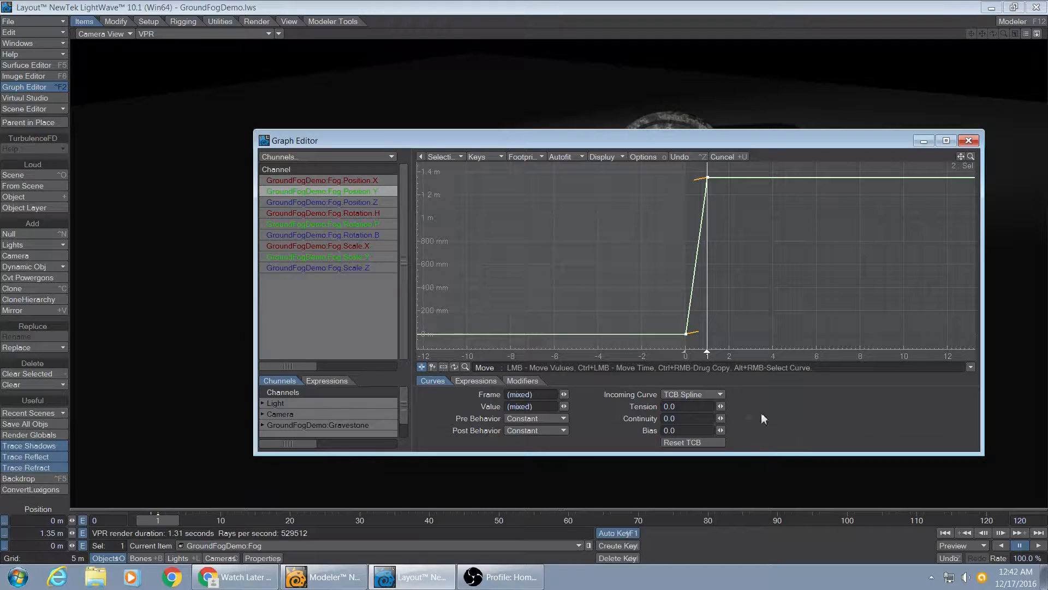
{"action": "left_click", "coordinate": [544, 430]}
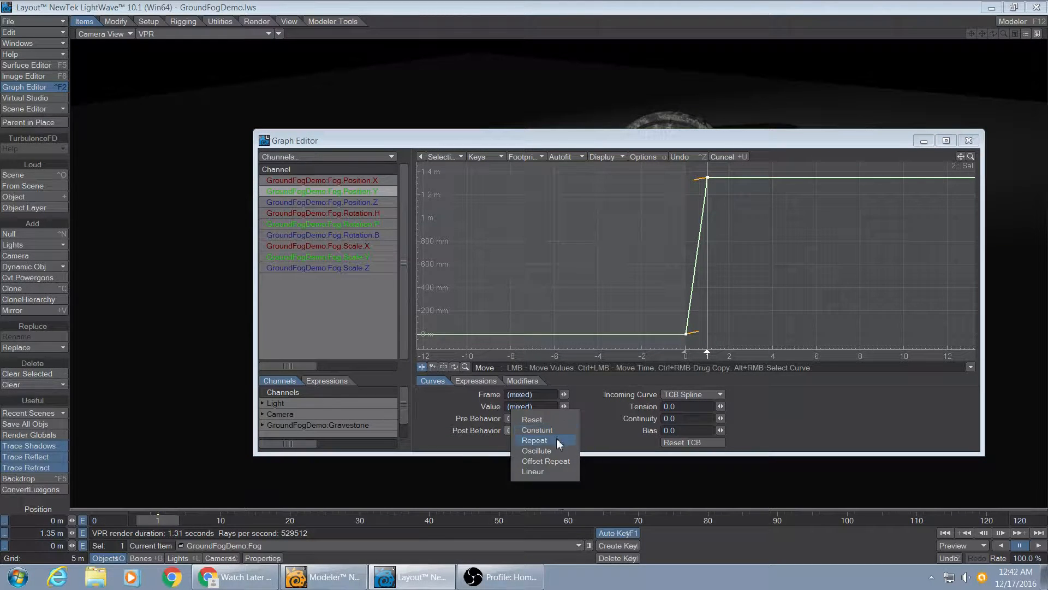
{"action": "left_click", "coordinate": [557, 440]}
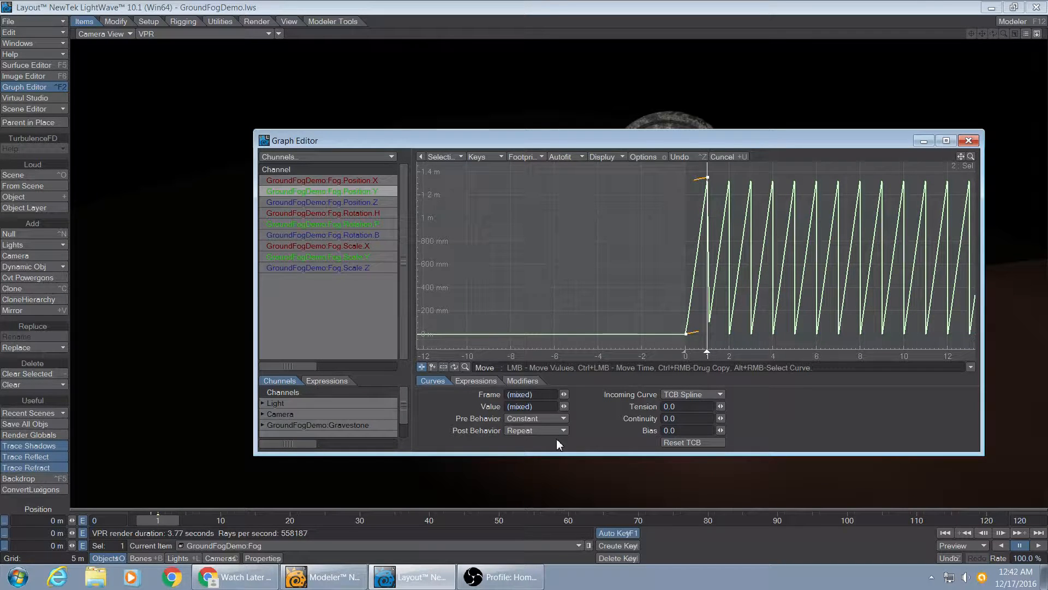
{"action": "left_click", "coordinate": [969, 141]}
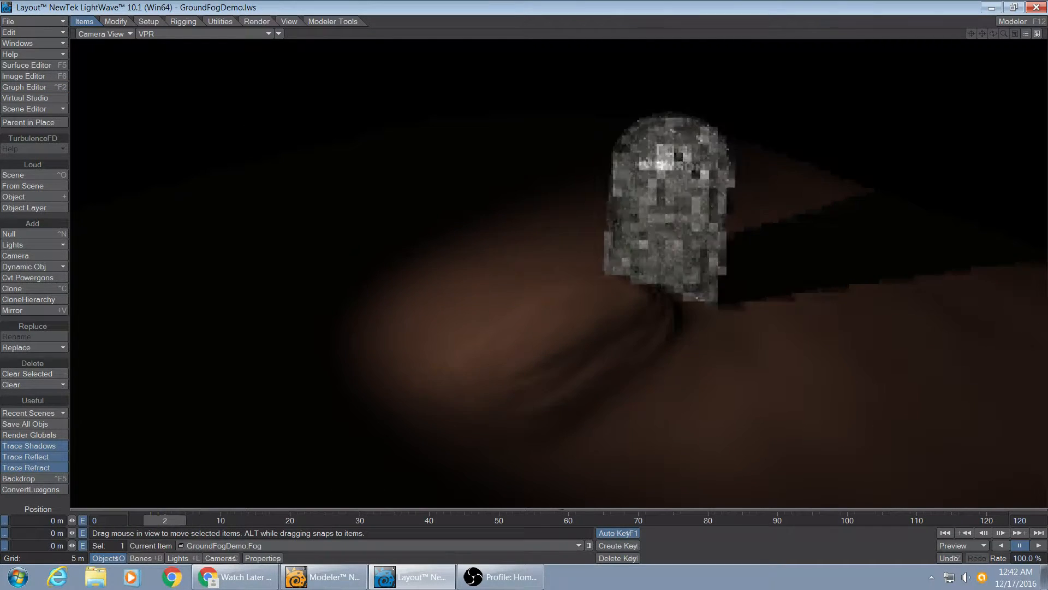
Set the camera's resolution to the HDTV 1920 x 1080 preset.
{"action": "left_click", "coordinate": [221, 557]}
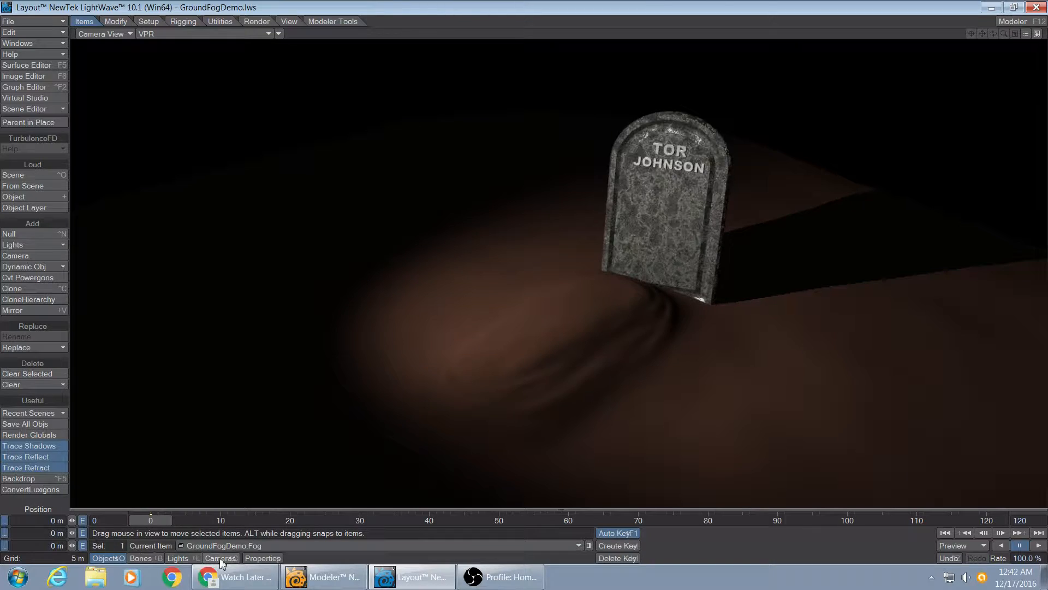
{"action": "left_click", "coordinate": [249, 559]}
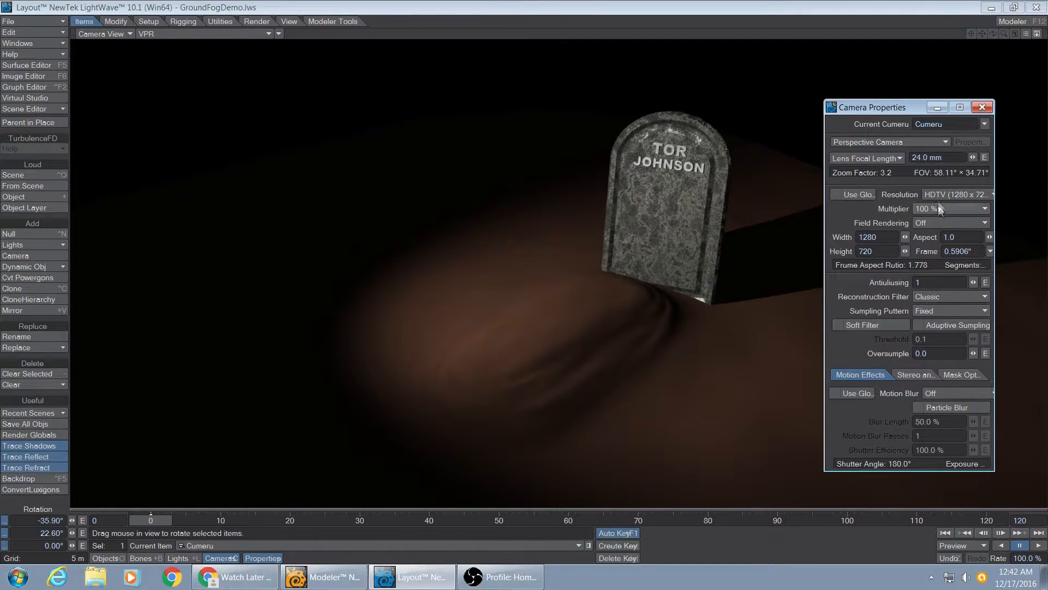
{"action": "left_click", "coordinate": [952, 193]}
{"action": "left_click", "coordinate": [954, 200]}
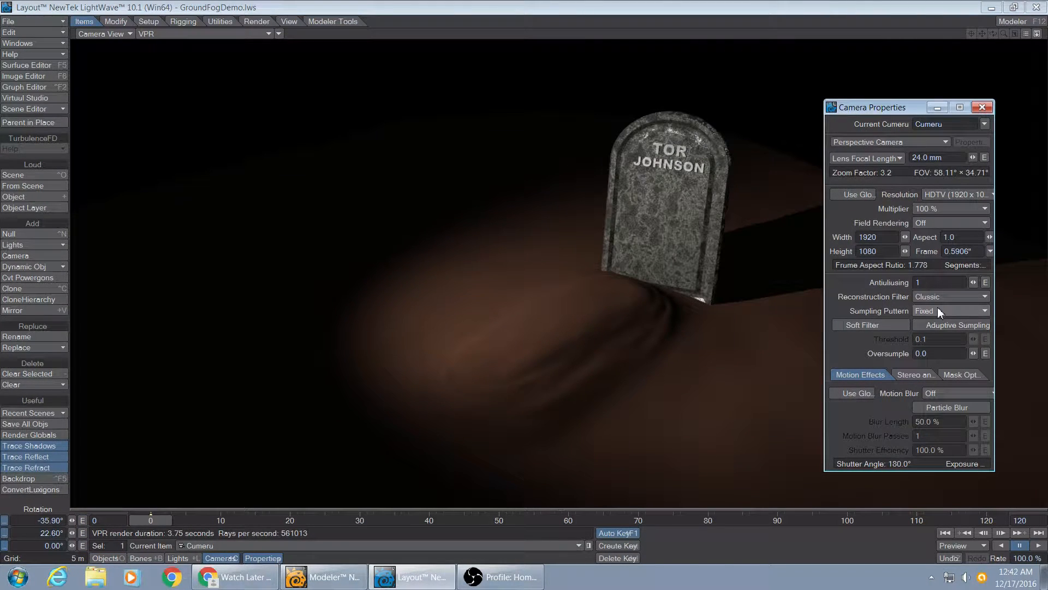
Set the camera's motion blur to Photoreal with 3 motion blur passes.
{"action": "left_click", "coordinate": [941, 392]}
{"action": "left_click", "coordinate": [948, 424]}
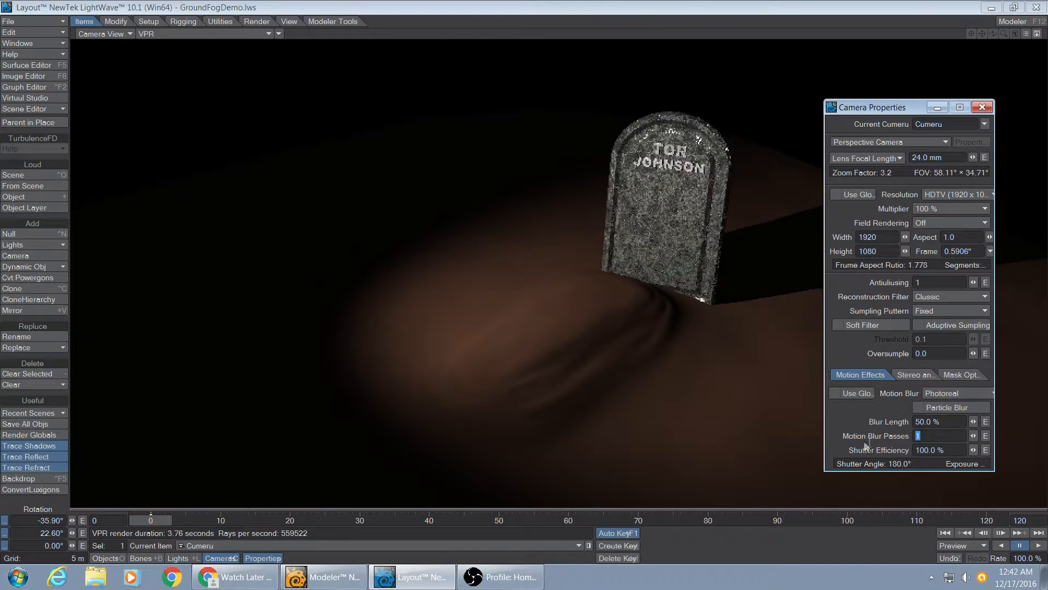
{"action": "type", "text": "3"}
{"action": "key", "text": "Tab"}
{"action": "left_click", "coordinate": [915, 421]}
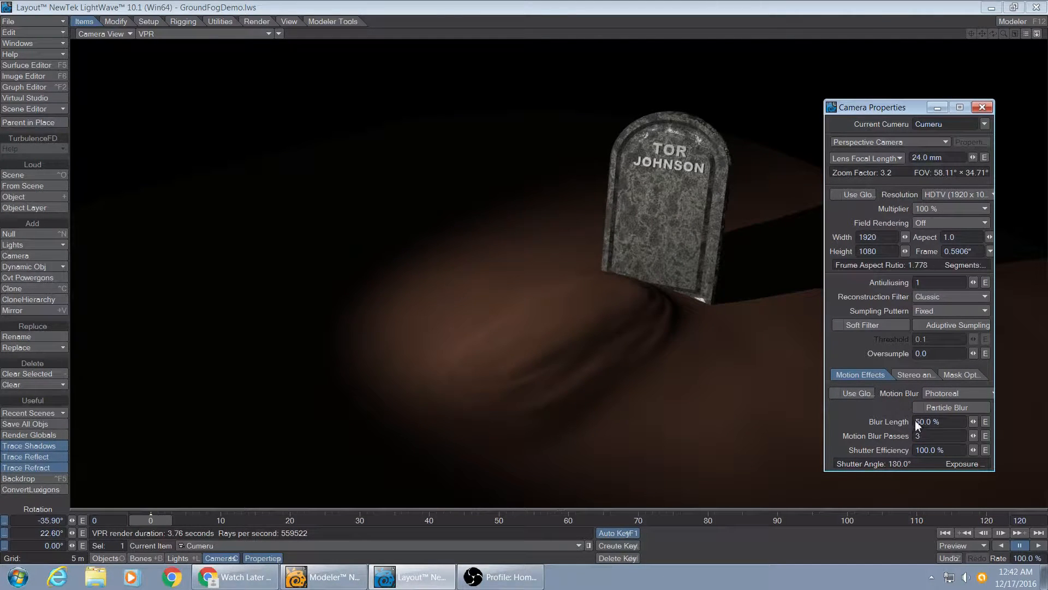
Enable adaptive sampling for the camera with a threshold of 0.04 and close its properties.
{"action": "left_click", "coordinate": [928, 325]}
{"action": "left_click", "coordinate": [928, 339]}
{"action": "type", "text": ".01"}
{"action": "key", "text": "Tab"}
{"action": "left_click", "coordinate": [985, 109]}
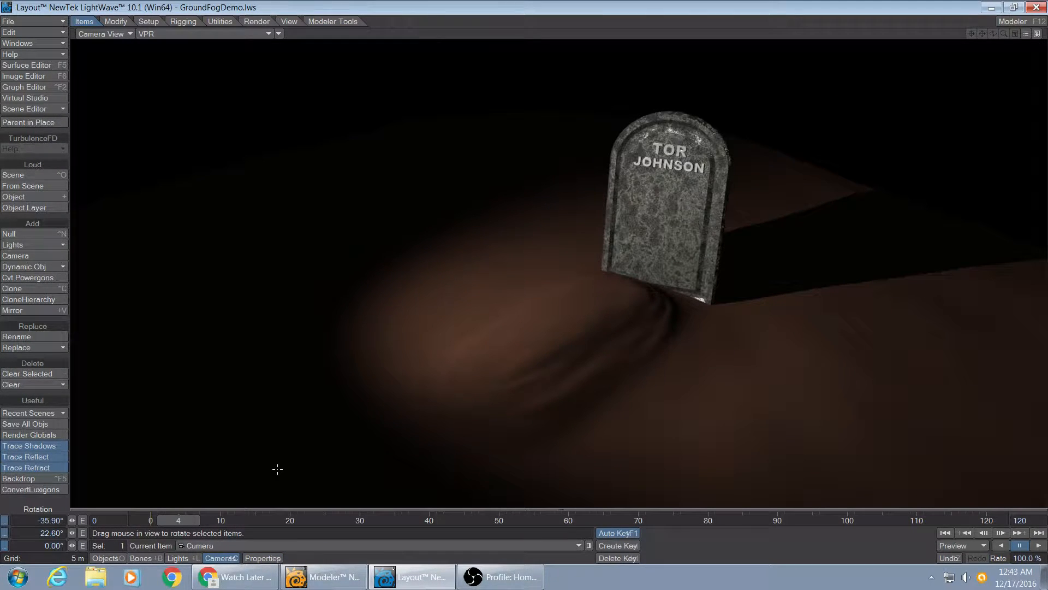
Render frame 4 to check the blurred fog plane, then close the rendered image.
{"action": "key", "text": "F9"}
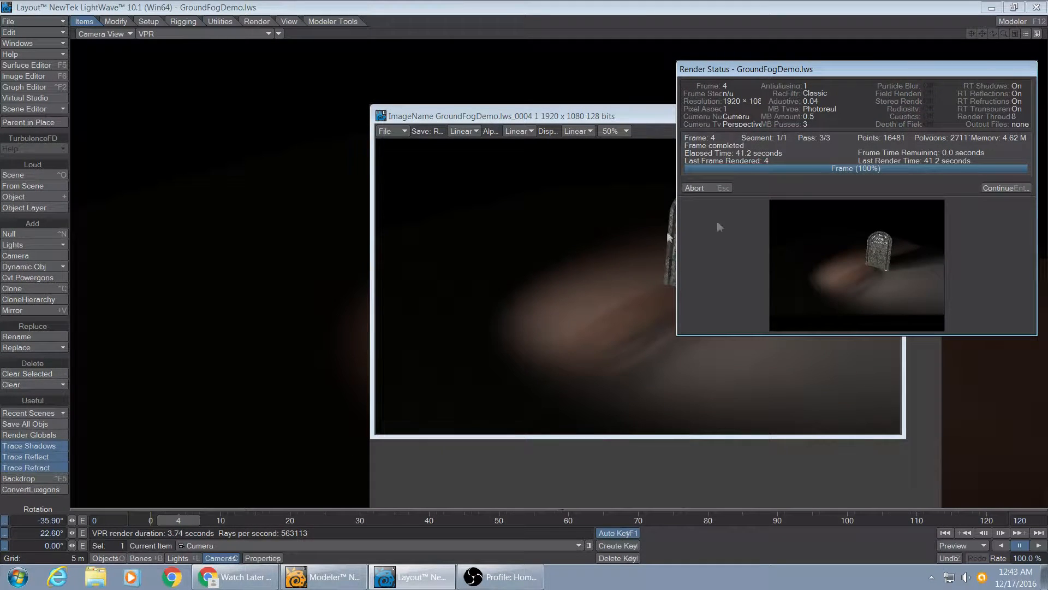
{"action": "key", "text": "Return"}
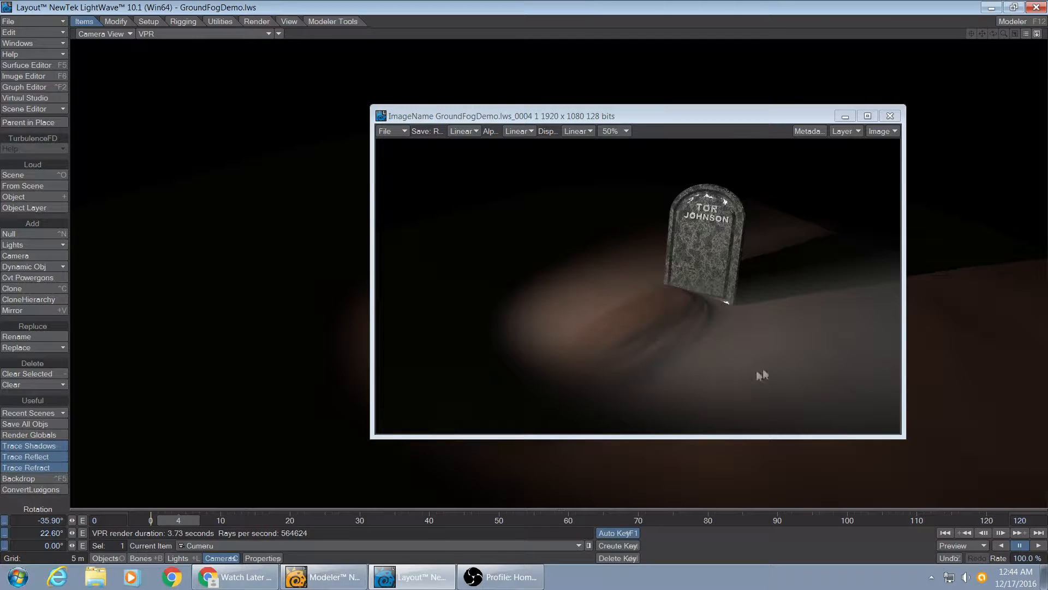
{"action": "left_click", "coordinate": [890, 117]}
Select the fog plane at frame 1 and show the camera view as Textured Shaded Solid Wireframe.
{"action": "left_click", "coordinate": [104, 559]}
{"action": "left_click_drag", "start_coordinate": [180, 522], "coordinate": [159, 522]}
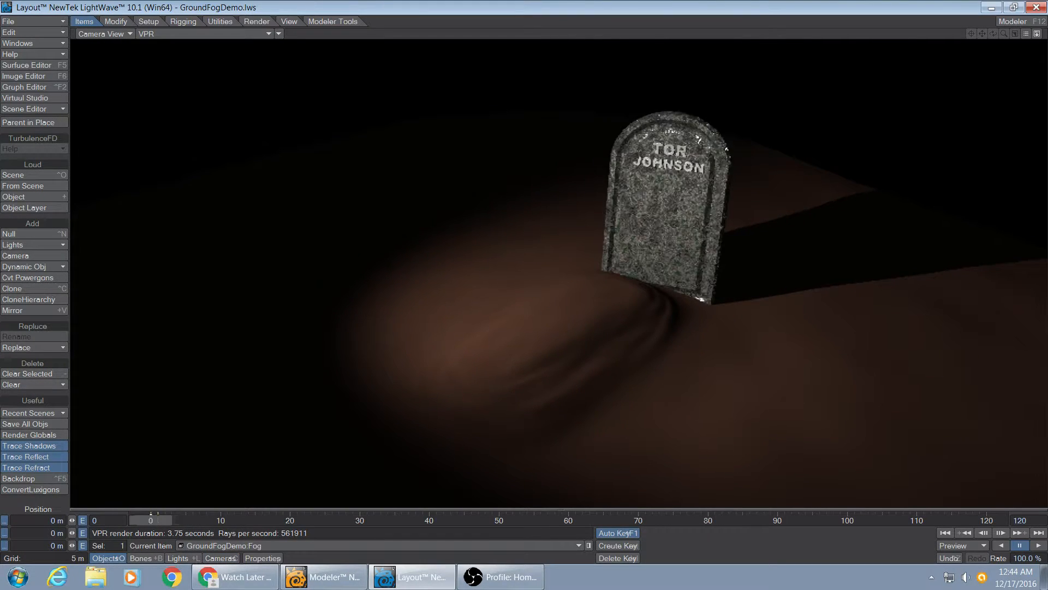
{"action": "left_click", "coordinate": [175, 33]}
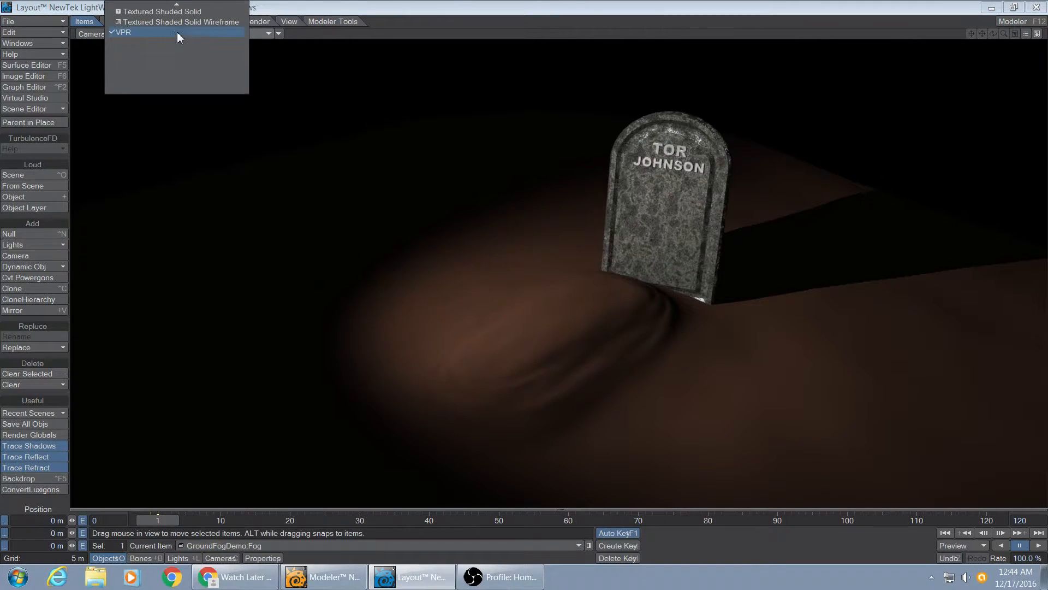
{"action": "left_click", "coordinate": [182, 20]}
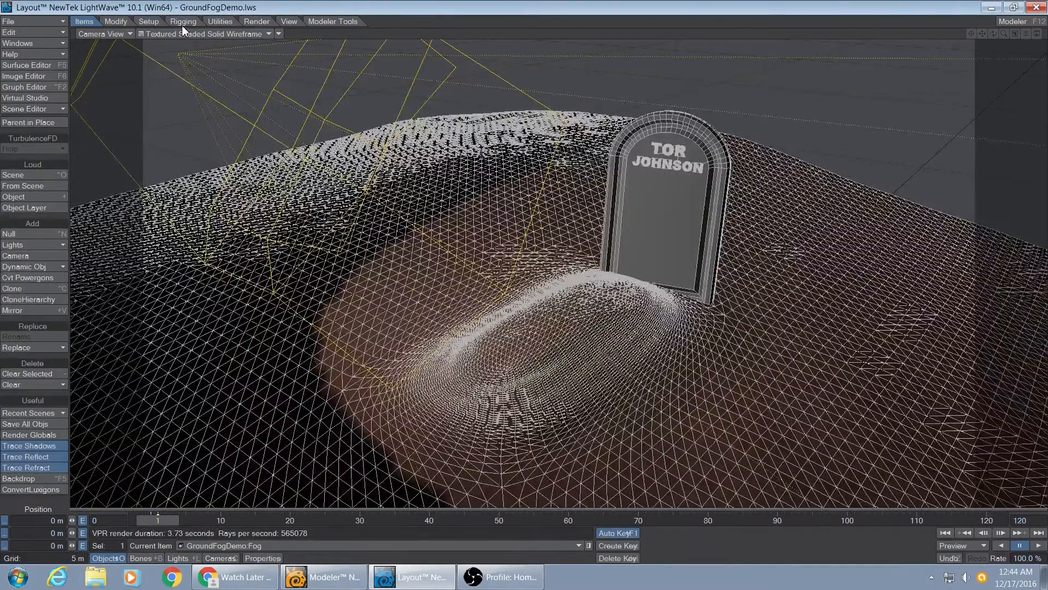
{"action": "key", "text": "4"}
{"action": "left_click_drag", "start_coordinate": [993, 34], "coordinate": [1002, 60]}
{"action": "key", "text": "6"}
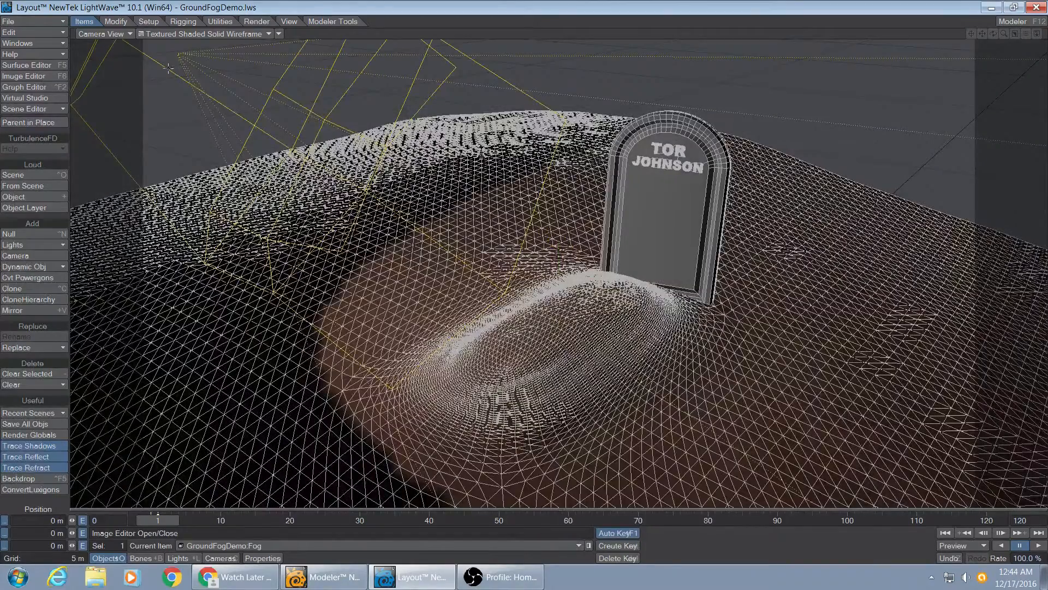
Move the fog plane to about 1.15 m on Y at frame 1 and return the view to VPR.
{"action": "left_click_drag", "start_coordinate": [72, 533], "coordinate": [82, 533]}
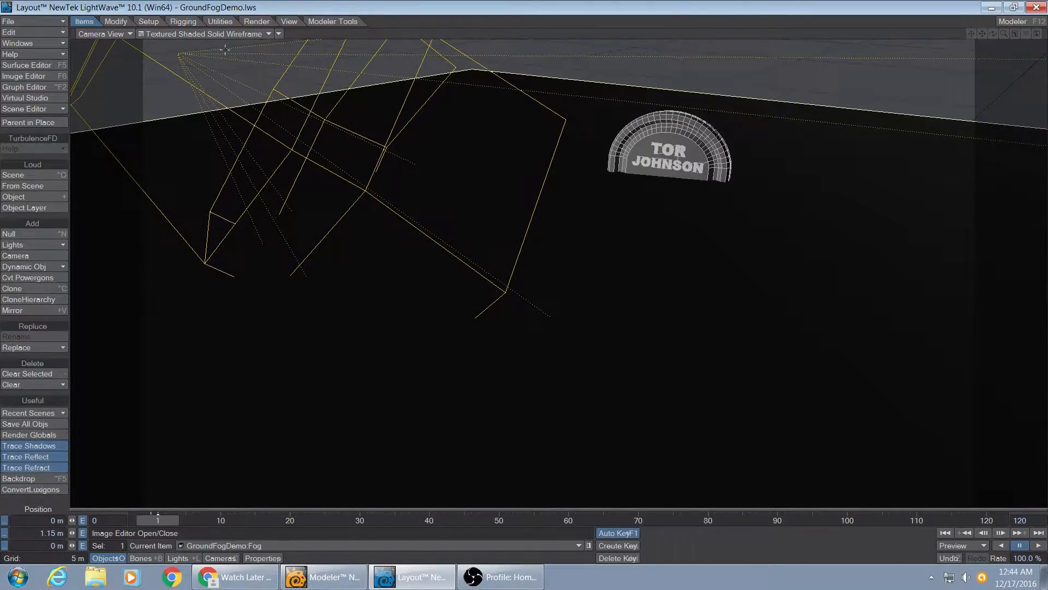
{"action": "left_click", "coordinate": [155, 35]}
{"action": "left_click", "coordinate": [131, 41]}
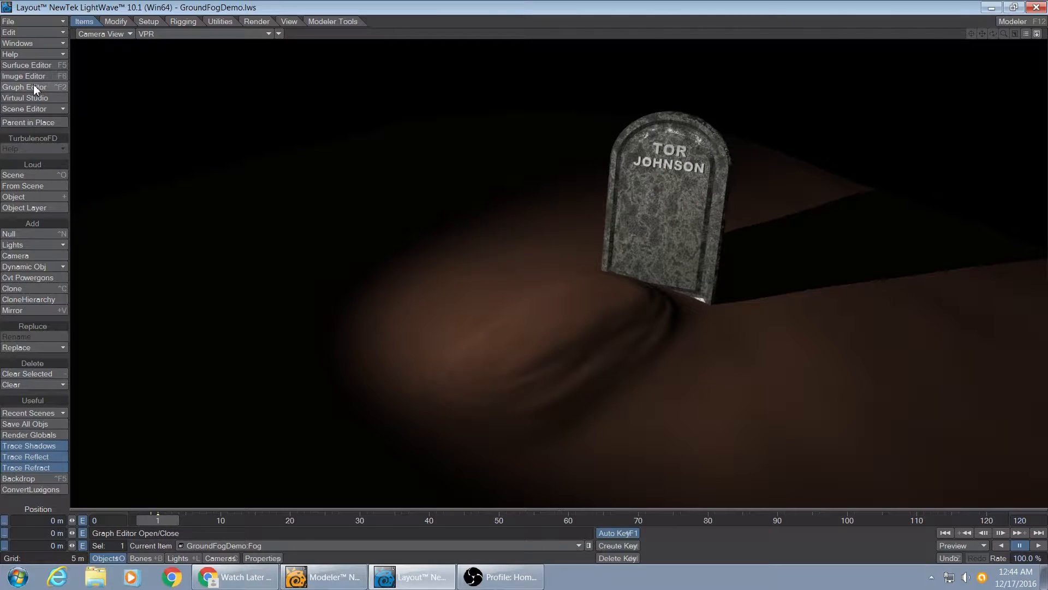
In the Surface Editor, set the Fog surface's color to white (255, 255, 255).
{"action": "left_click", "coordinate": [34, 67]}
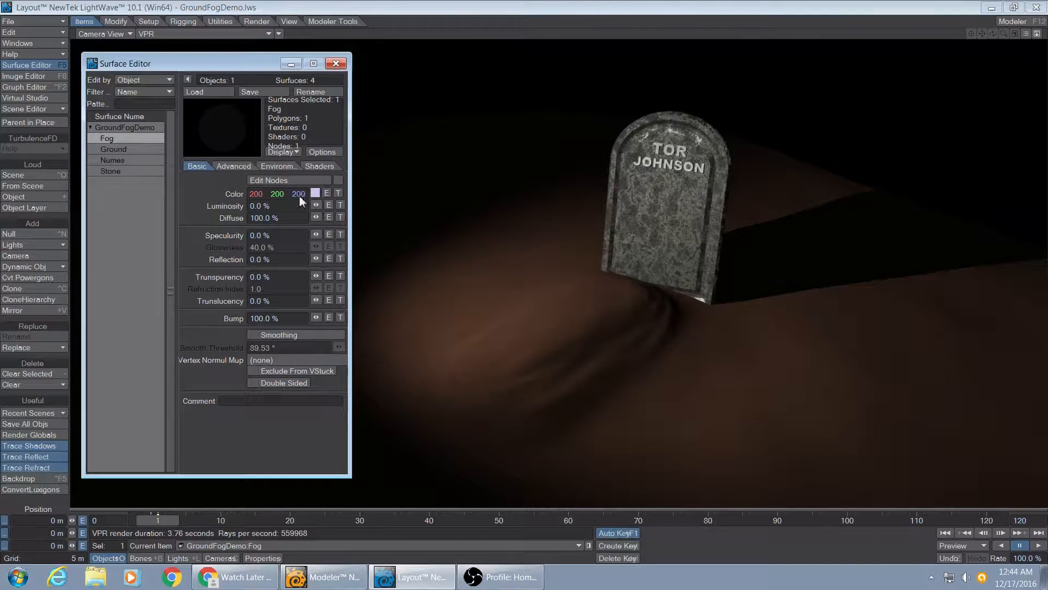
{"action": "left_click_drag", "start_coordinate": [256, 194], "coordinate": [286, 194]}
Add a procedural Turbulence texture to the Fog surface's transparency.
{"action": "left_click", "coordinate": [339, 278]}
{"action": "left_click", "coordinate": [244, 181]}
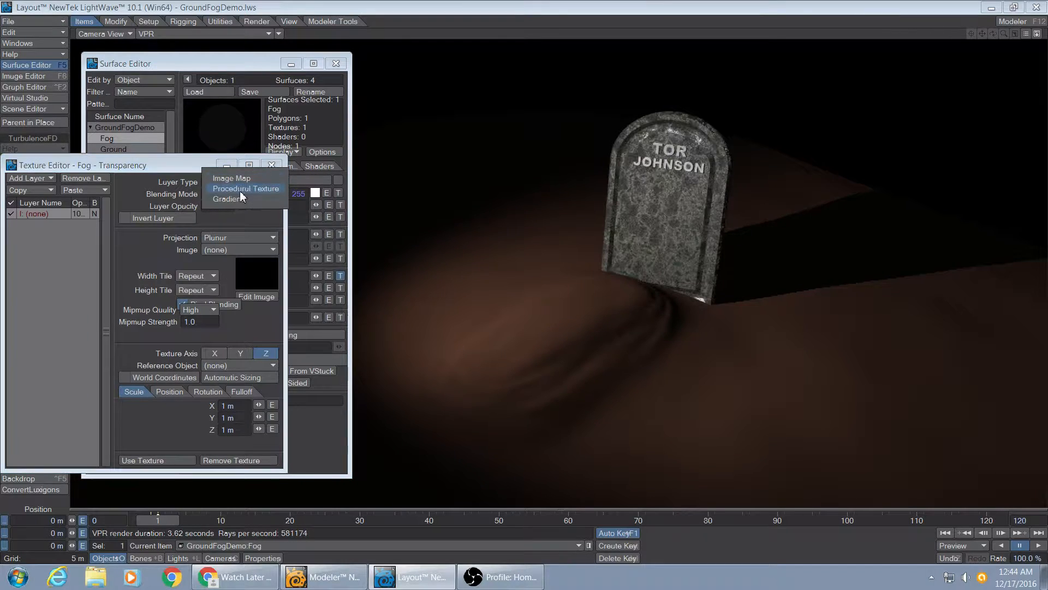
{"action": "left_click", "coordinate": [240, 191]}
{"action": "left_click", "coordinate": [259, 243]}
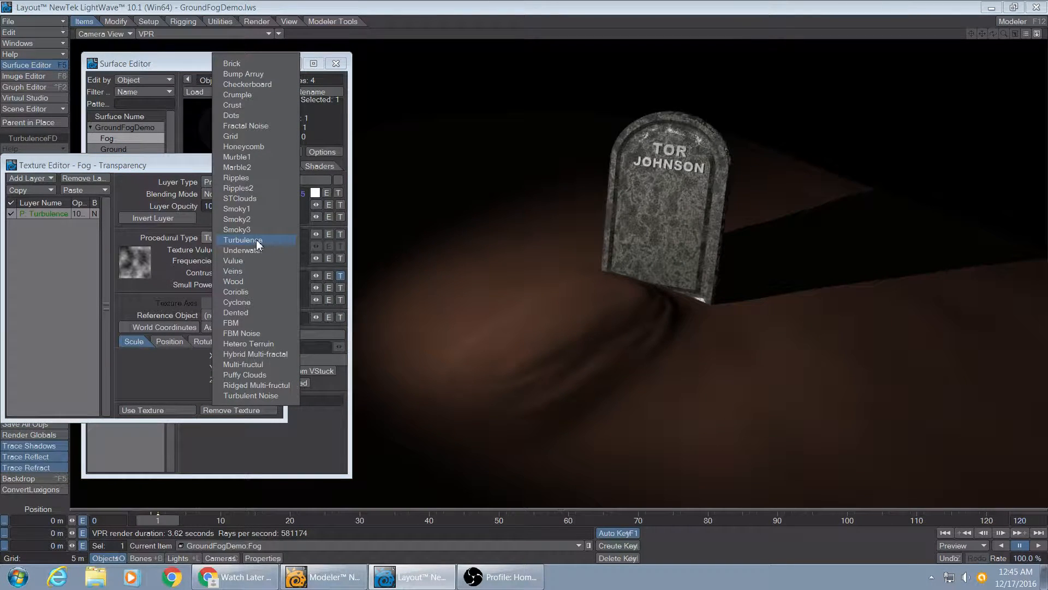
{"action": "left_click", "coordinate": [257, 240]}
Set the Turbulence texture value to 100% and its contrast to 50%, and apply the texture.
{"action": "type", "text": "100"}
{"action": "key", "text": "Return"}
{"action": "left_click", "coordinate": [253, 276]}
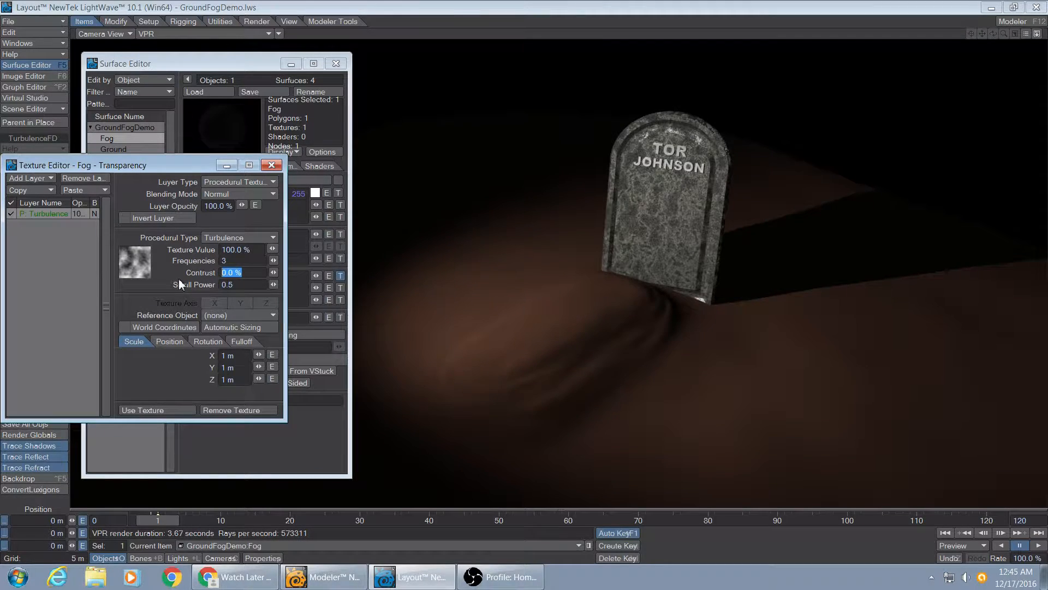
{"action": "type", "text": "100"}
{"action": "key", "text": "Return"}
{"action": "left_click", "coordinate": [165, 407]}
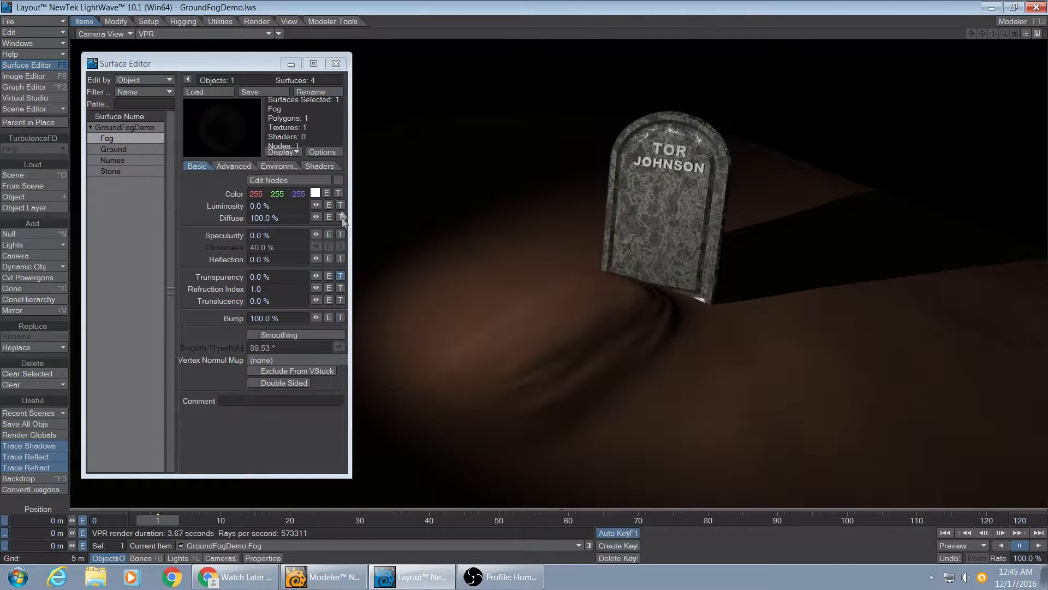
Reopen the Fog transparency texture and set its scale to 500 mm on X, Y and Z.
{"action": "left_click", "coordinate": [339, 275]}
{"action": "left_click", "coordinate": [232, 356]}
{"action": "type", "text": ".5"}
{"action": "key", "text": "Return"}
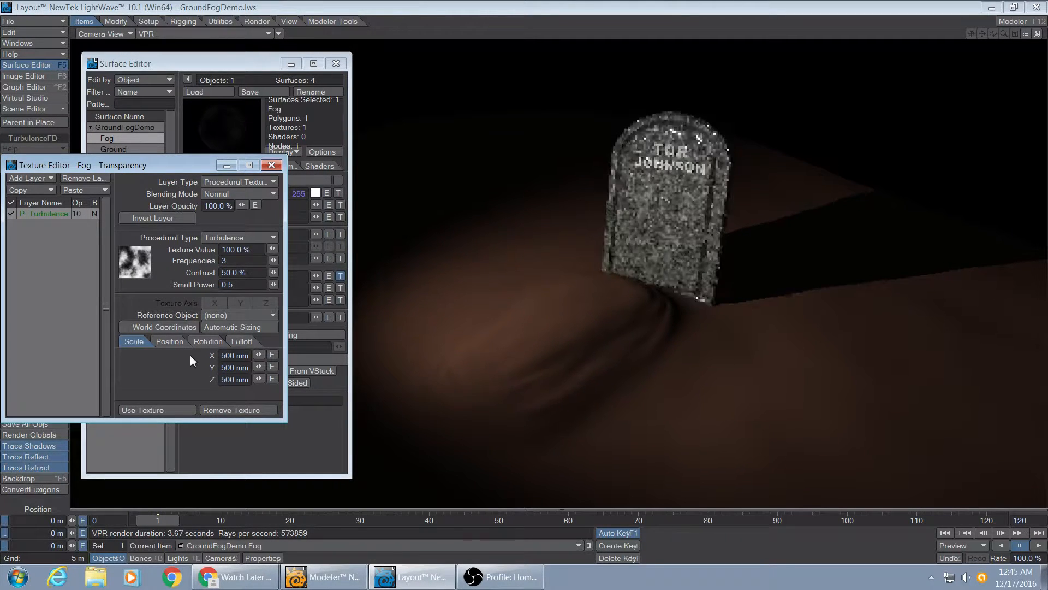
Apply the rescaled transparency texture to the Fog surface and close the Surface Editor.
{"action": "left_click", "coordinate": [175, 409]}
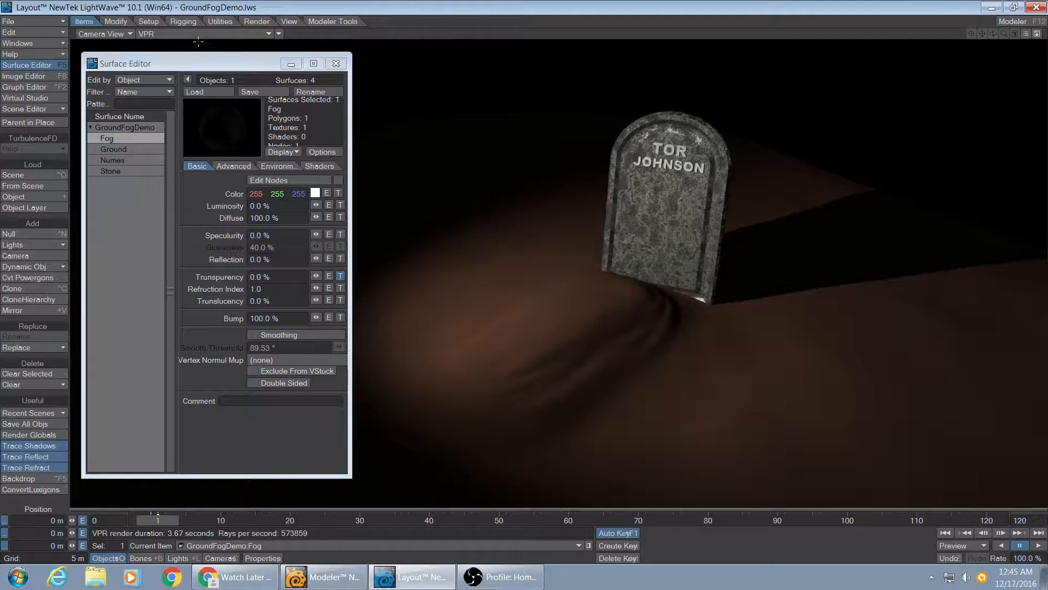
{"action": "left_click", "coordinate": [336, 63]}
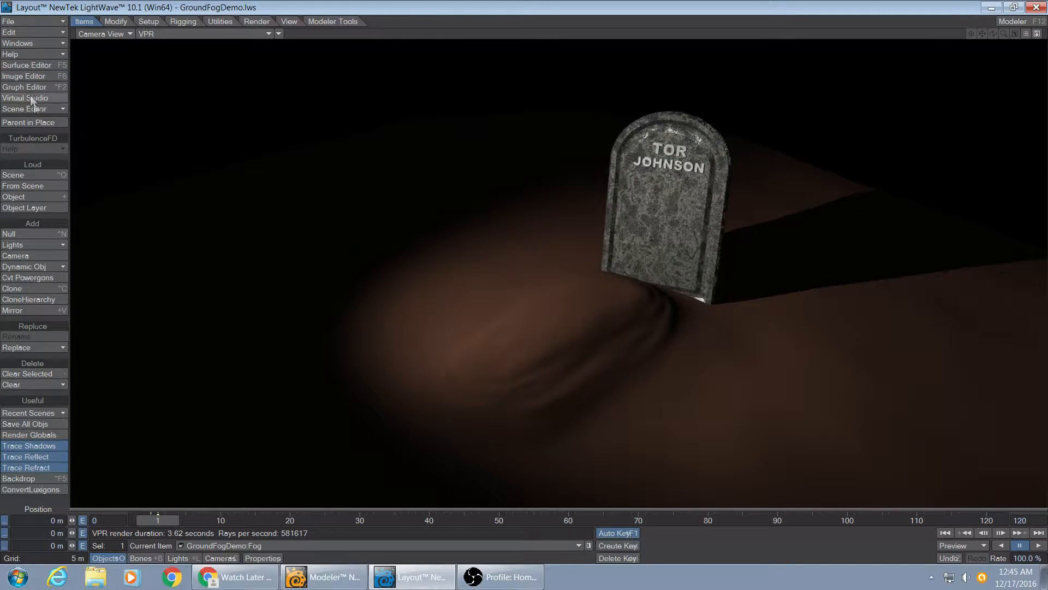
Examine the Fog plane's Position Y curve in the Graph Editor, fitting the view to it.
{"action": "left_click", "coordinate": [25, 87]}
{"action": "left_click", "coordinate": [357, 191]}
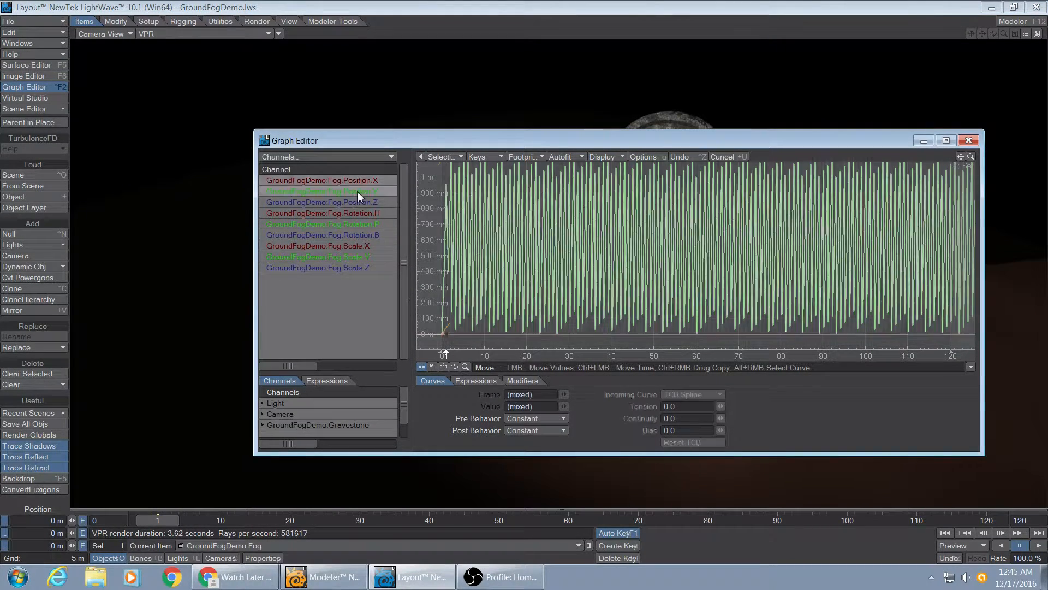
{"action": "key", "text": "a"}
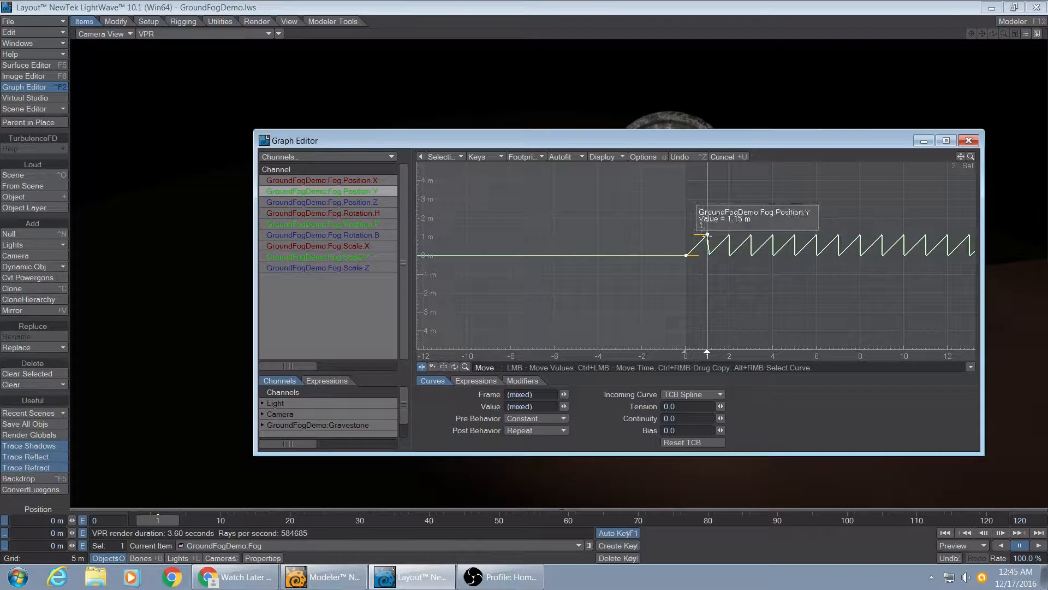
{"action": "left_click", "coordinate": [969, 141]}
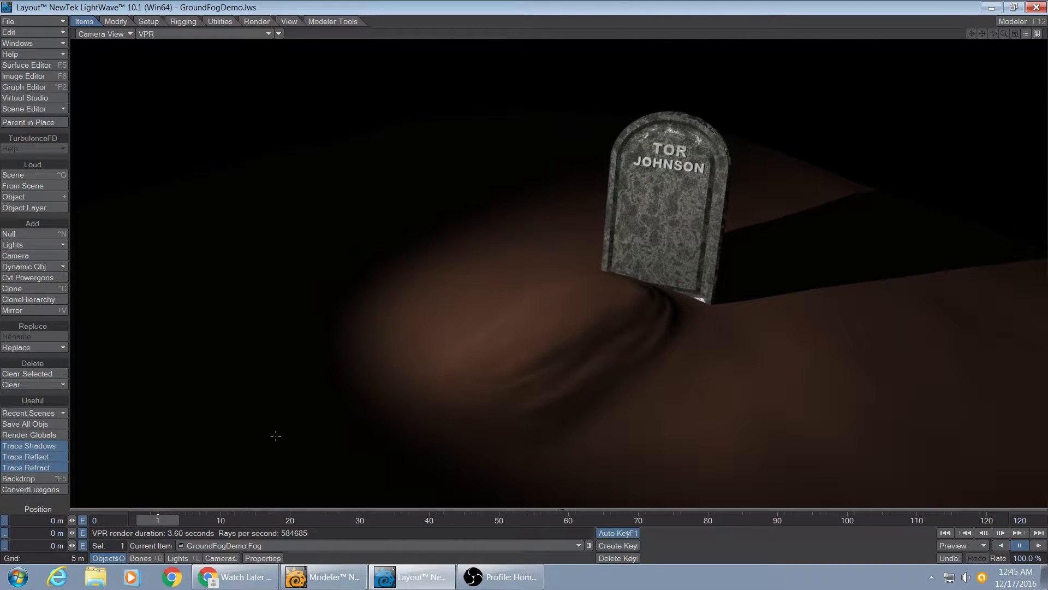
Move to frame 3 on the timeline and render a test image of the foggy gravestone.
{"action": "left_click_drag", "start_coordinate": [155, 522], "coordinate": [169, 519]}
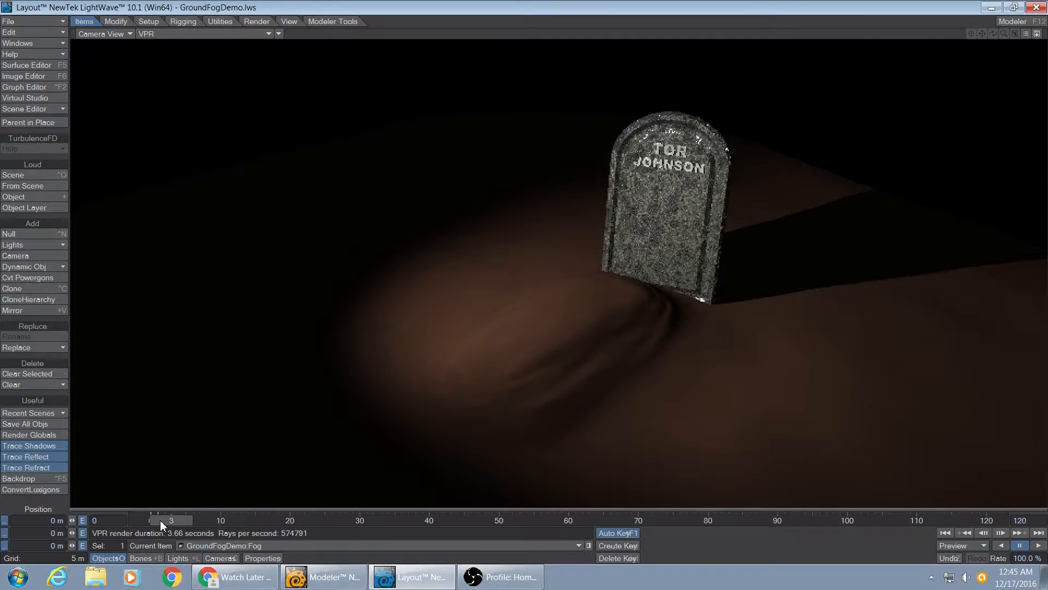
{"action": "key", "text": "F9"}
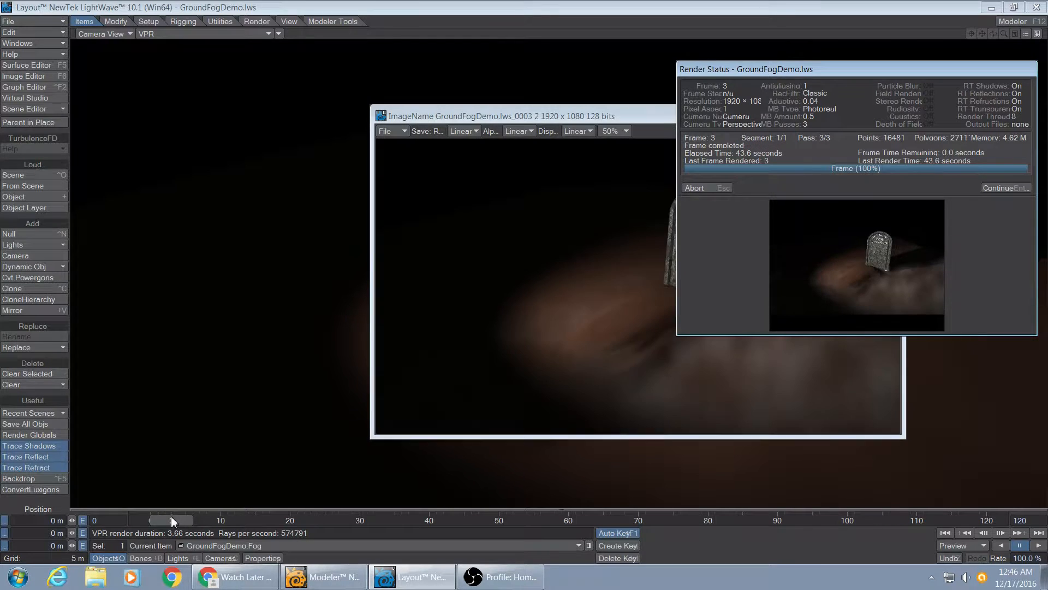
{"action": "left_click", "coordinate": [697, 190]}
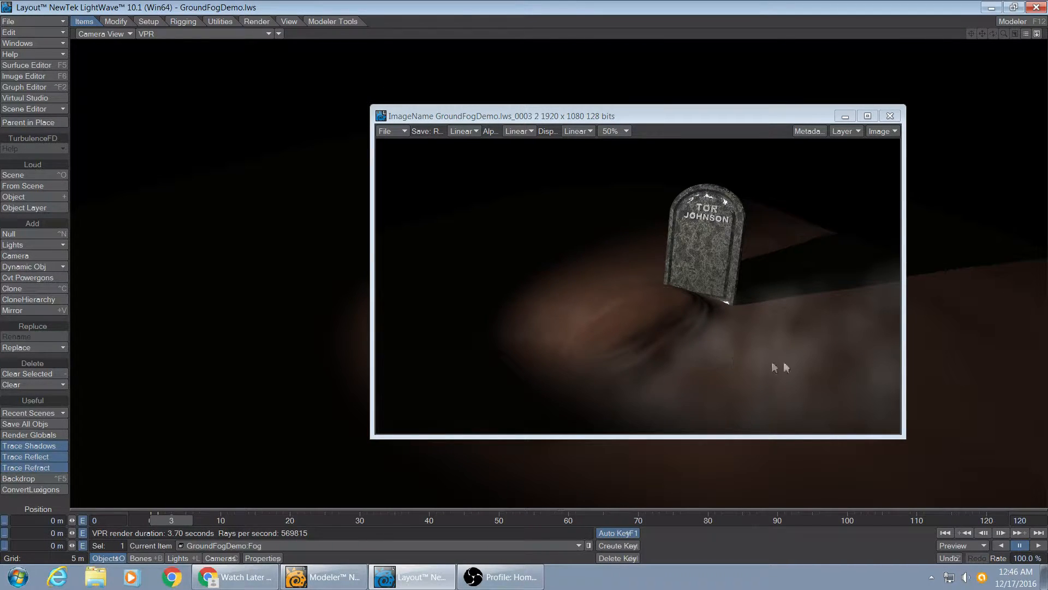
{"action": "left_click", "coordinate": [889, 115]}
Set the camera's motion blur passes to 8 in Camera Properties.
{"action": "key", "text": "shift+c"}
{"action": "key", "text": "y"}
{"action": "key", "text": "p"}
{"action": "left_click", "coordinate": [917, 435]}
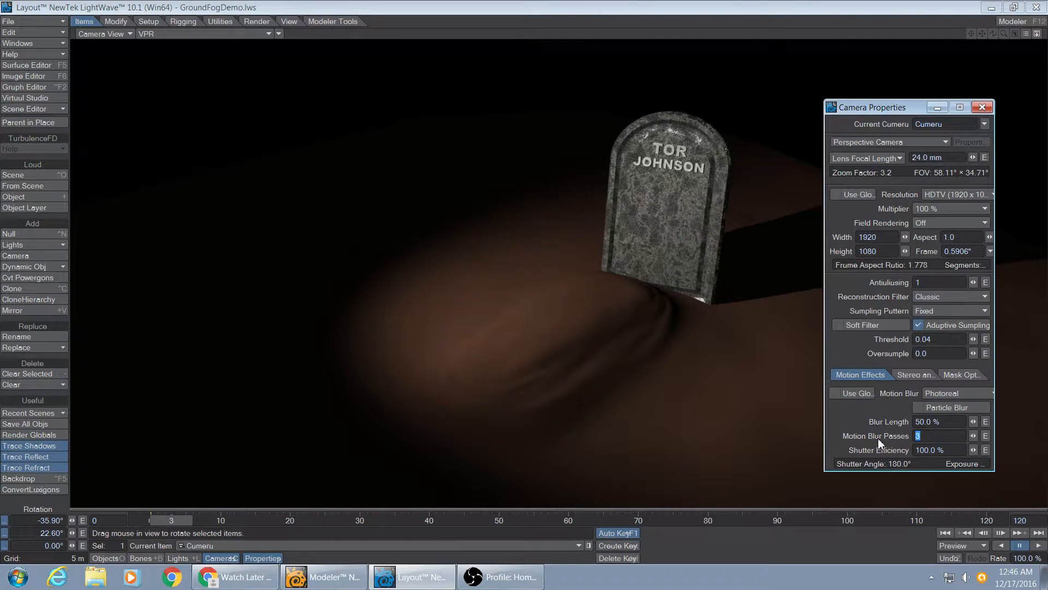
{"action": "type", "text": "8"}
{"action": "key", "text": "Tab"}
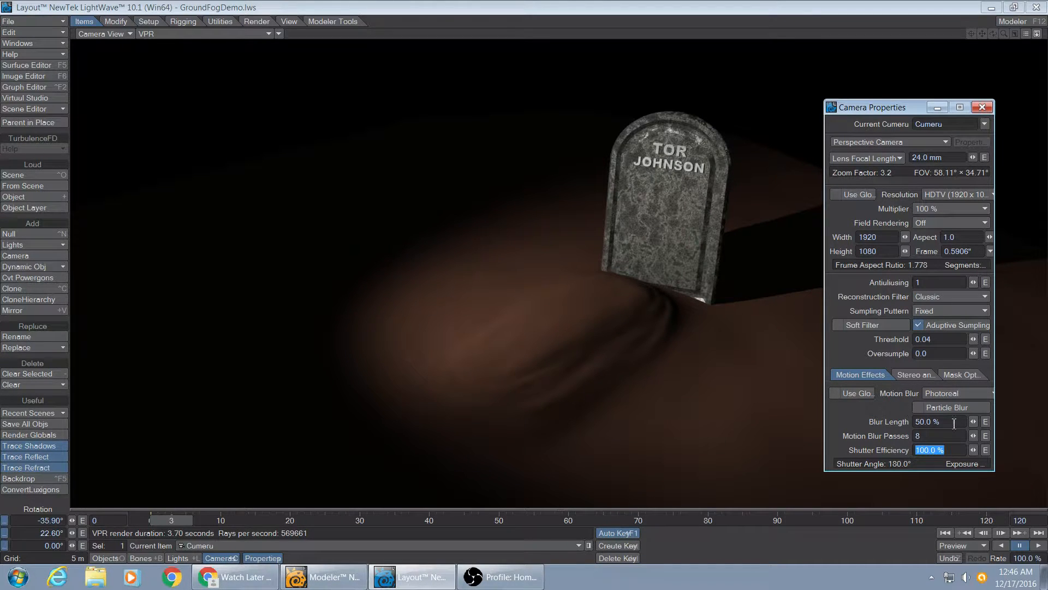
{"action": "left_click", "coordinate": [983, 110]}
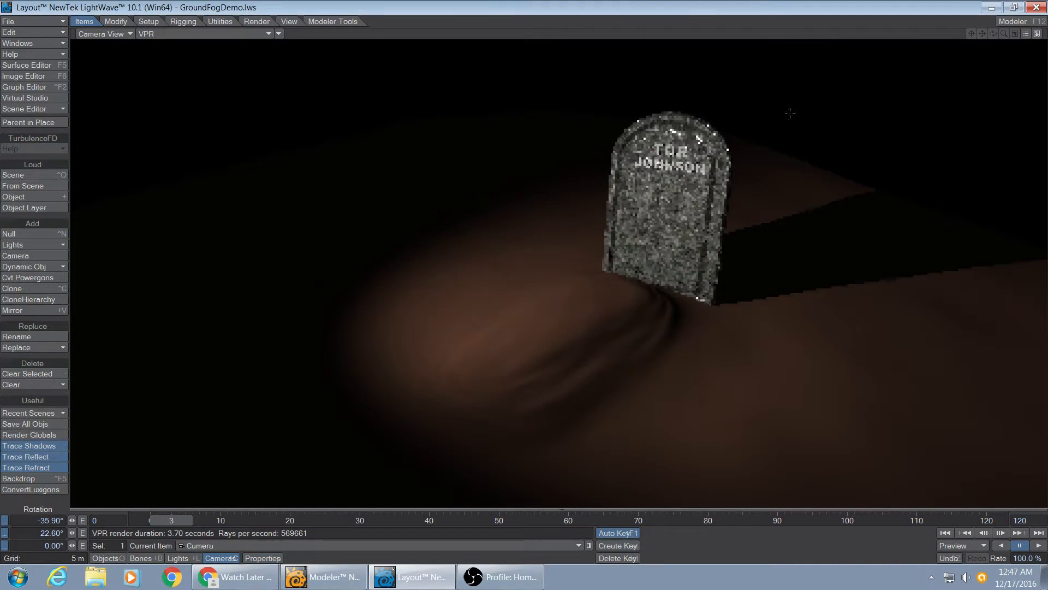
Inspect the Fog surface in the Surface Editor and render the current frame again.
{"action": "left_click", "coordinate": [57, 64]}
{"action": "left_click", "coordinate": [91, 126]}
{"action": "left_click", "coordinate": [110, 139]}
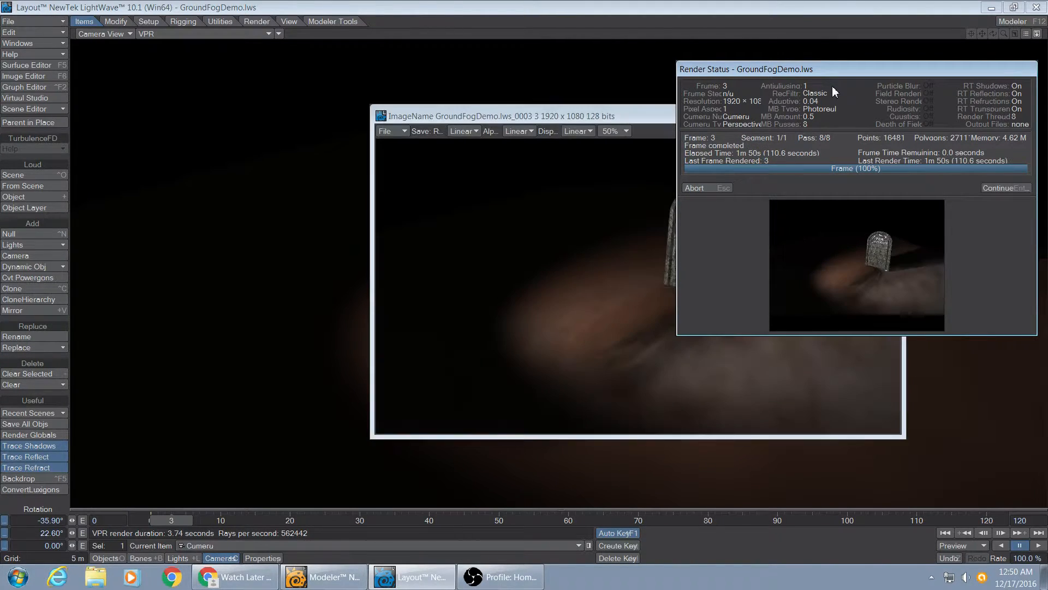
{"action": "left_click", "coordinate": [701, 186]}
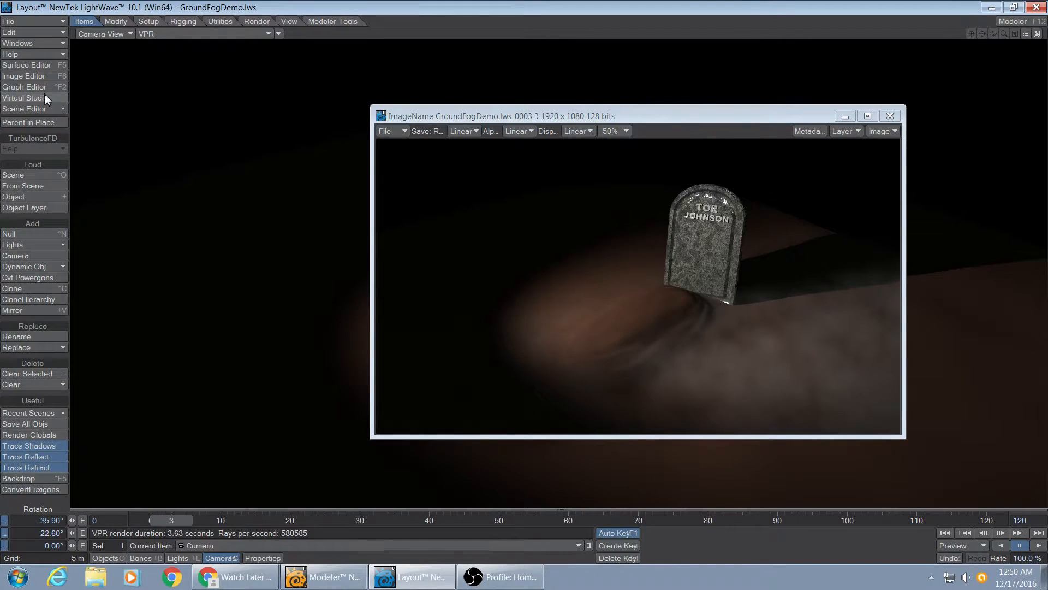
Review the Fog surface's transparency setting, and close the Surface Editor and the rendered image.
{"action": "left_click", "coordinate": [28, 66]}
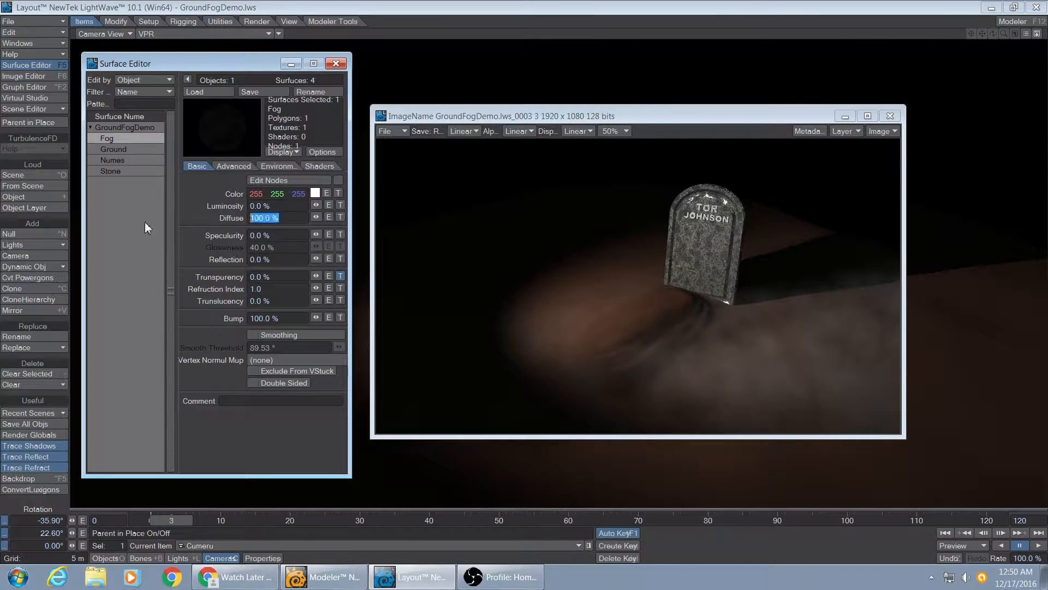
{"action": "left_click", "coordinate": [276, 280]}
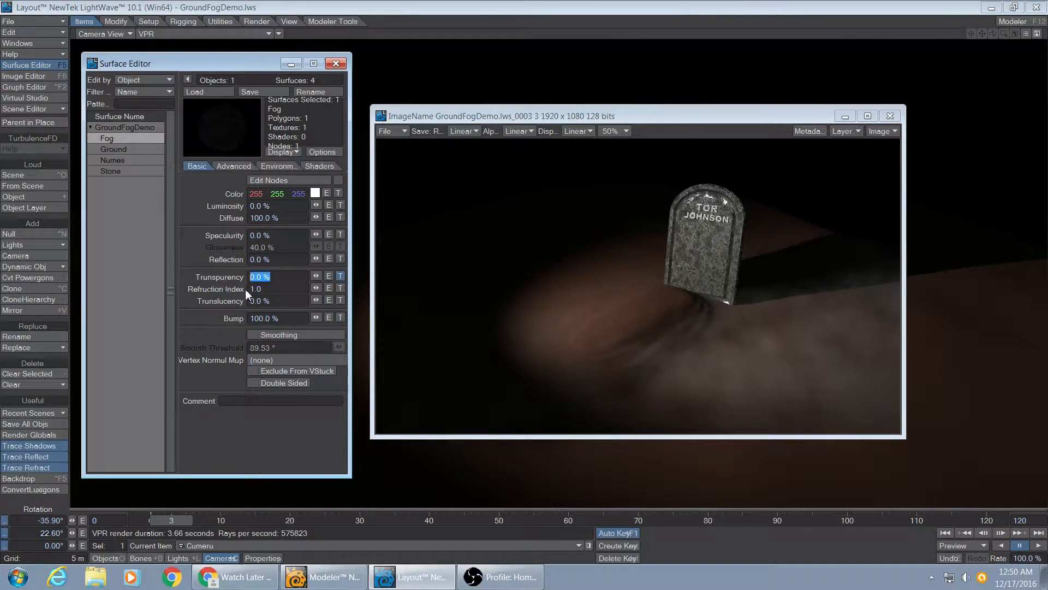
{"action": "left_click", "coordinate": [336, 63]}
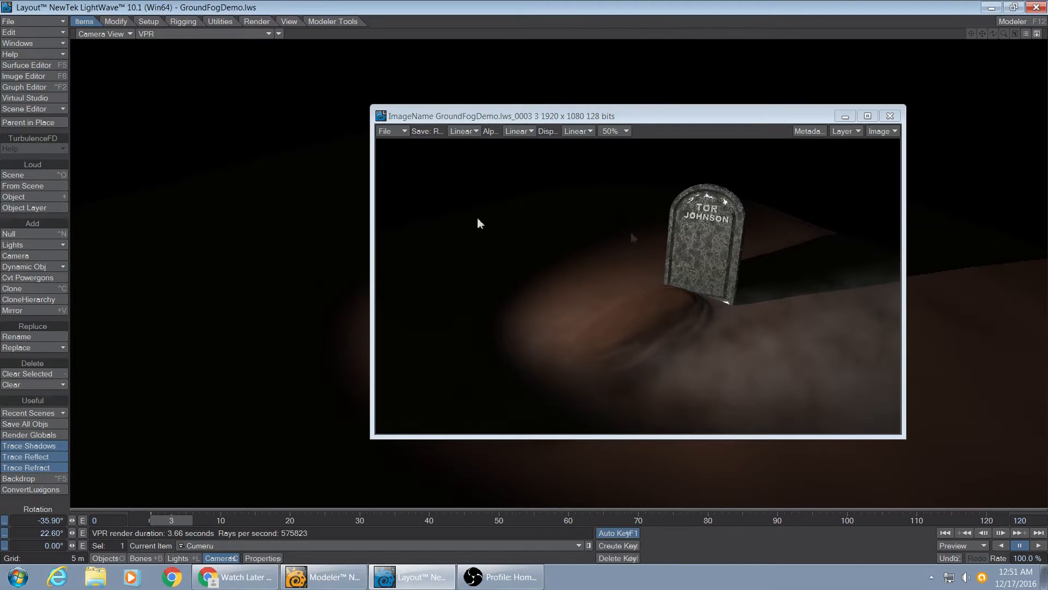
{"action": "left_click", "coordinate": [890, 115]}
In Modeler, array the fog plane on the second layer into five vertically stacked planes with a manual Y offset of 0.3 m.
{"action": "left_click", "coordinate": [353, 580]}
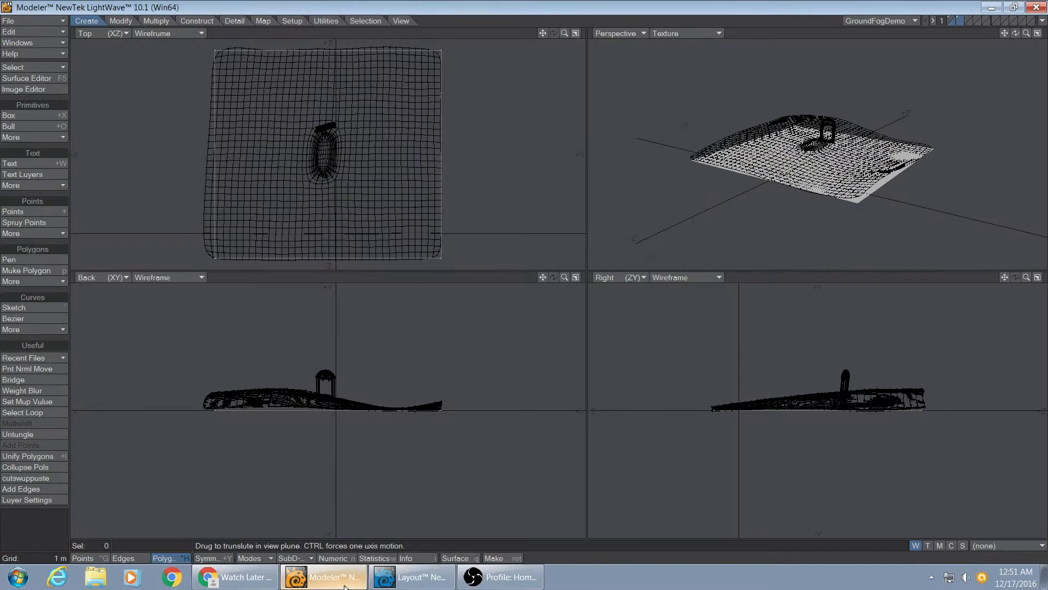
{"action": "left_click", "coordinate": [958, 20]}
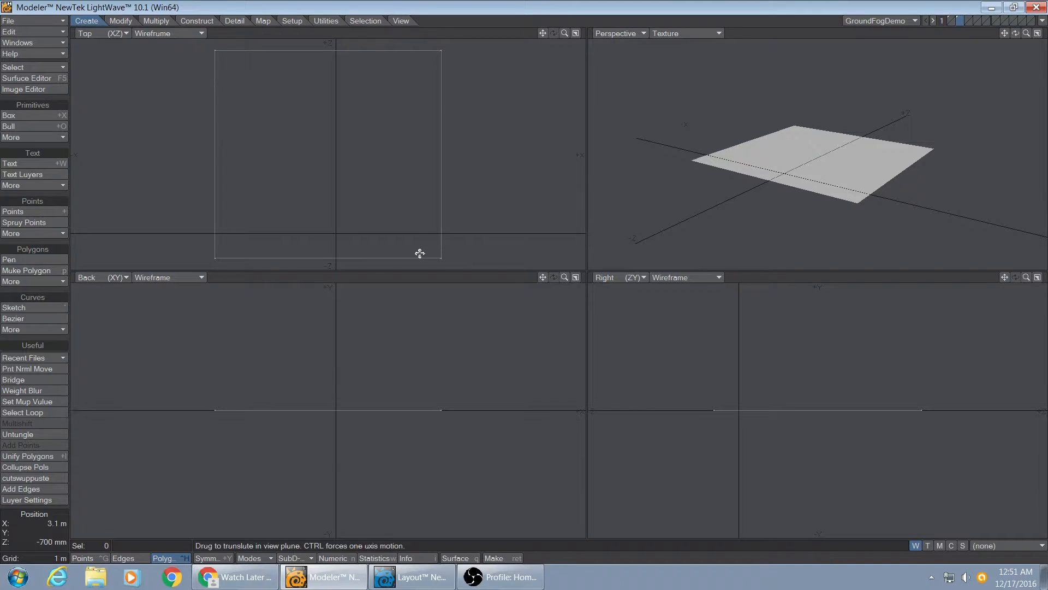
{"action": "key", "text": "shift+v"}
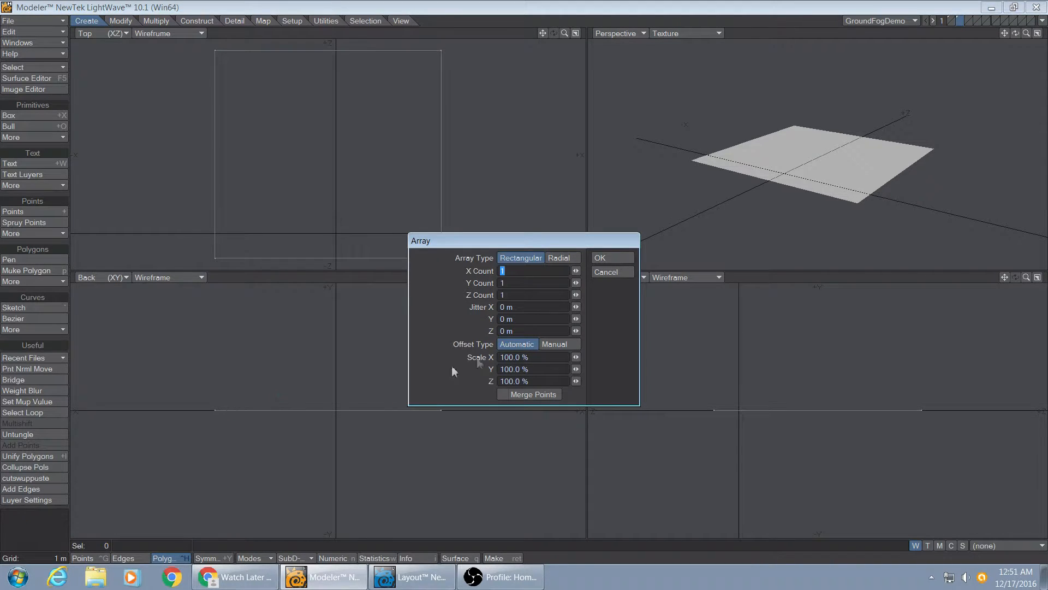
{"action": "key", "text": "Tab"}
{"action": "key", "text": "Tab"}
{"action": "key", "text": "Tab"}
{"action": "key", "text": "Tab"}
{"action": "left_click", "coordinate": [555, 344]}
{"action": "left_click", "coordinate": [530, 369]}
{"action": "type", "text": ".3"}
{"action": "key", "text": "Tab"}
{"action": "left_click", "coordinate": [600, 258]}
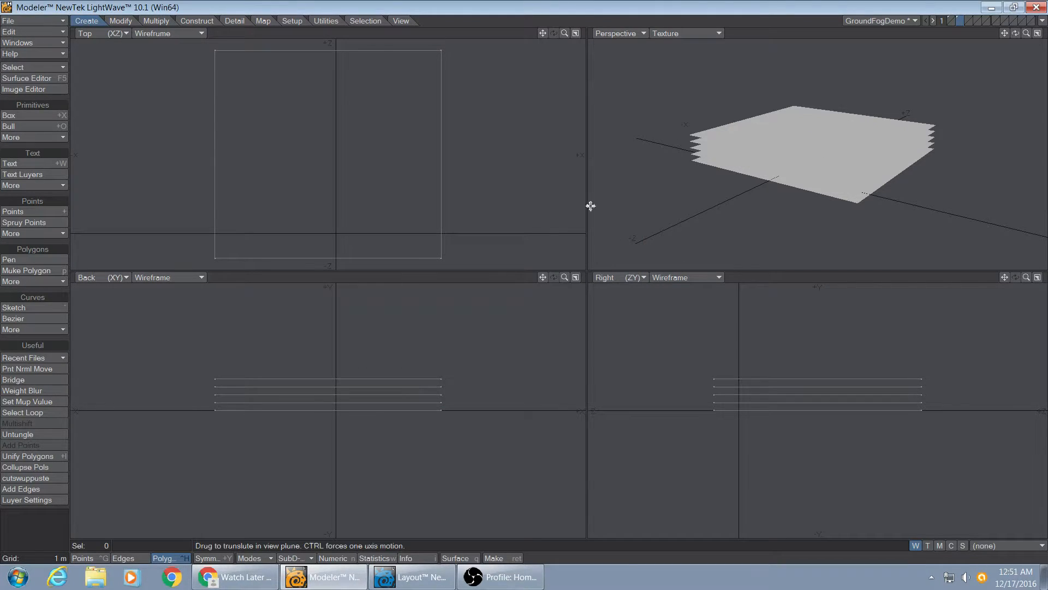
Check the stacked planes in perspective and switch back to Layout with the updated fog object.
{"action": "left_click_drag", "start_coordinate": [1016, 33], "coordinate": [1016, 57]}
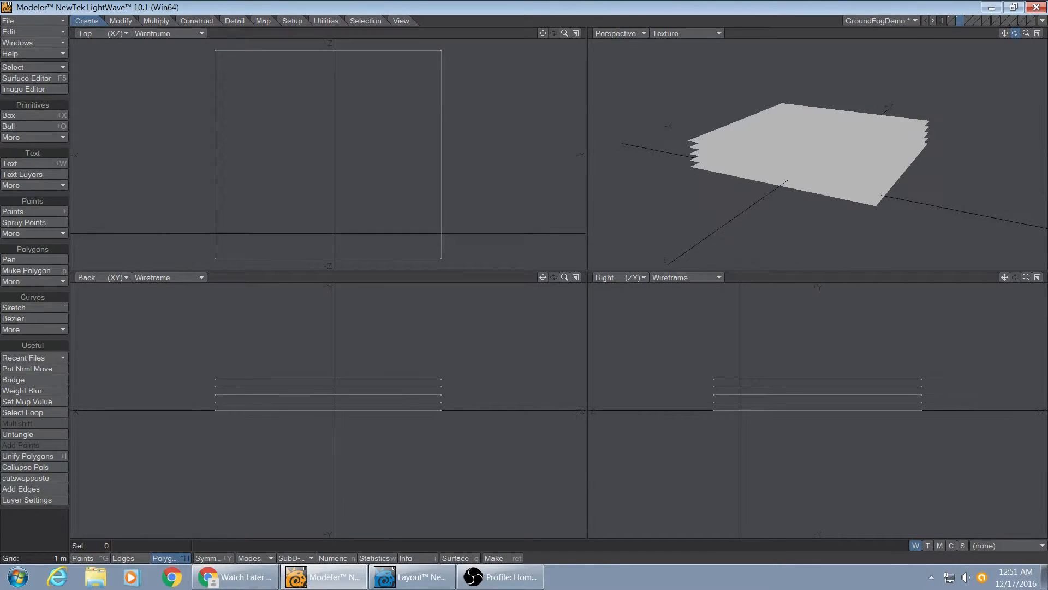
{"action": "left_click", "coordinate": [1043, 21]}
{"action": "left_click", "coordinate": [1020, 31]}
{"action": "key", "text": "F12"}
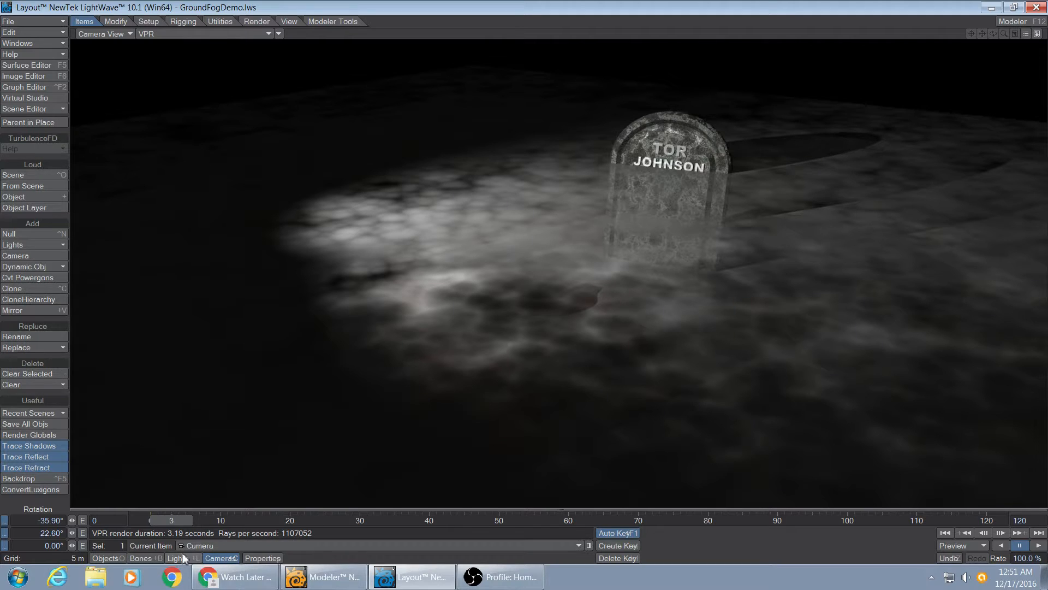
Change the camera viewport's display mode from VPR to Textured Shaded Solid Wireframe.
{"action": "left_click", "coordinate": [202, 33]}
{"action": "left_click", "coordinate": [166, 22]}
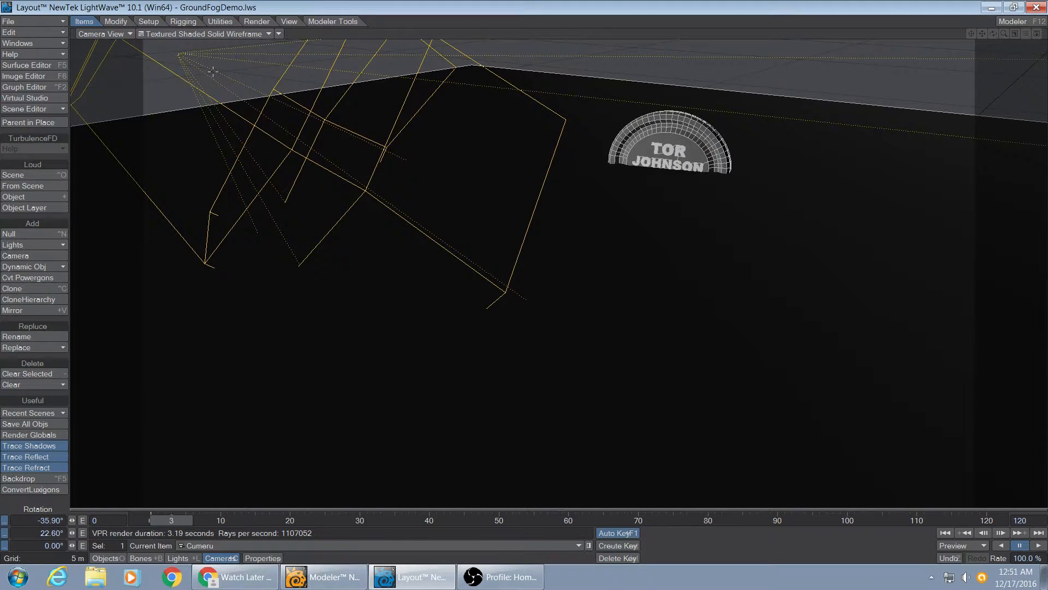